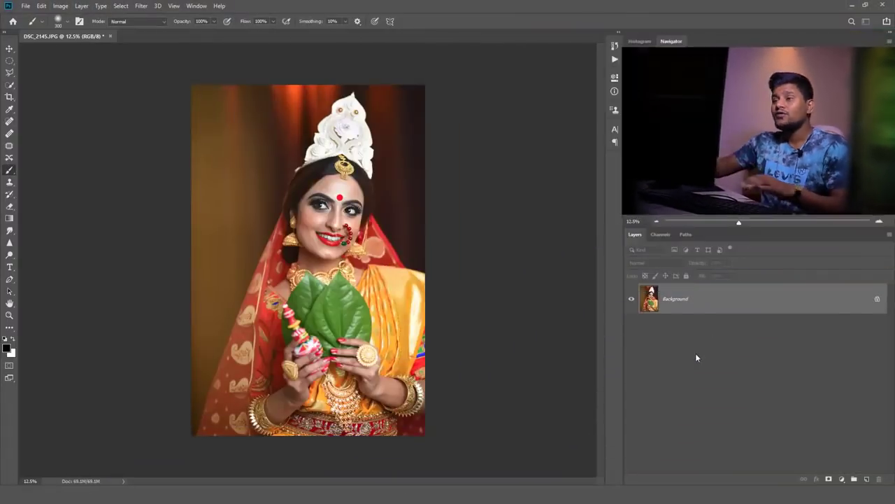
Check the bride's face up close, then duplicate the Background into Layer 1
key(ctrl+plus)
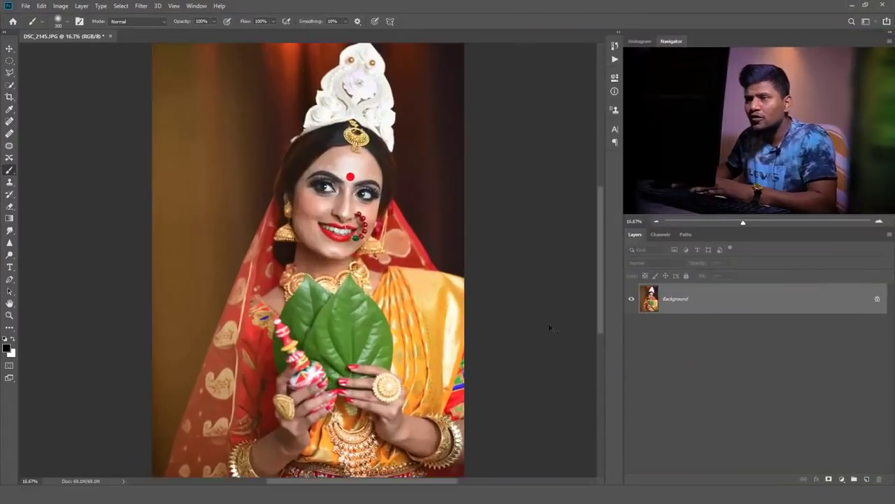
key(ctrl+plus)
key(ctrl+plus)
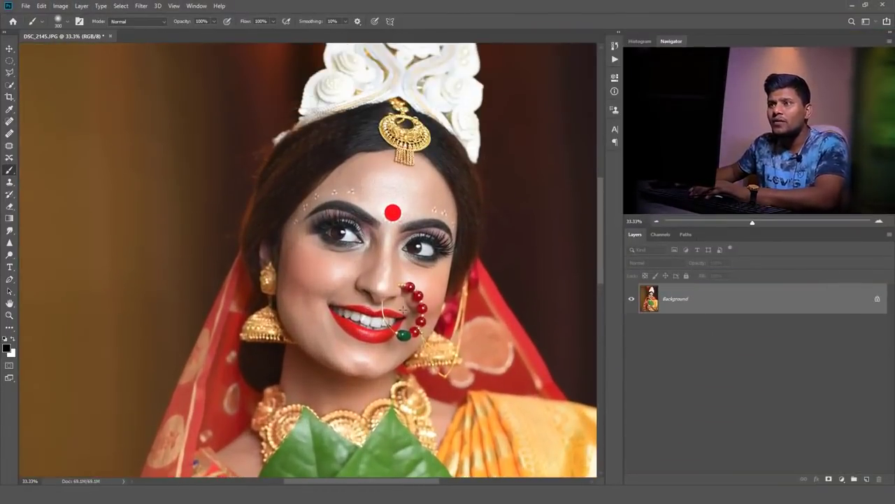
key(ctrl+plus)
key(ctrl+plus)
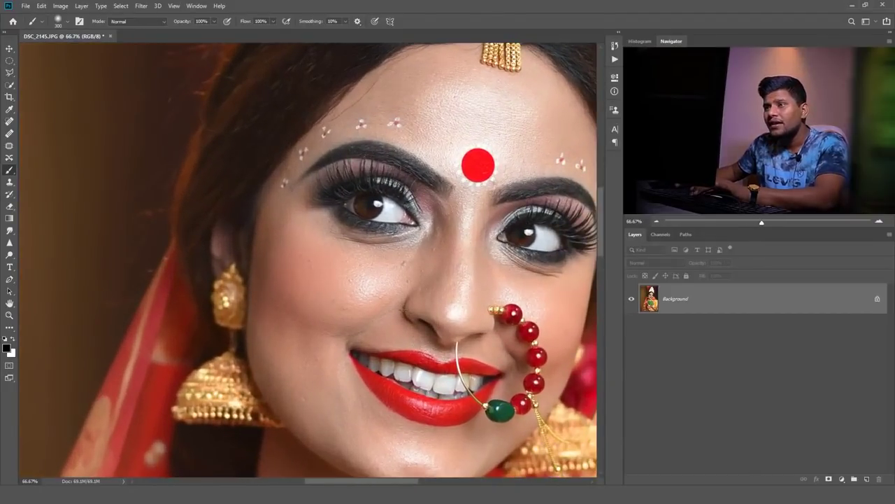
key(ctrl+minus)
key(ctrl+minus)
key(ctrl+minus)
key(ctrl+minus)
key(ctrl+minus)
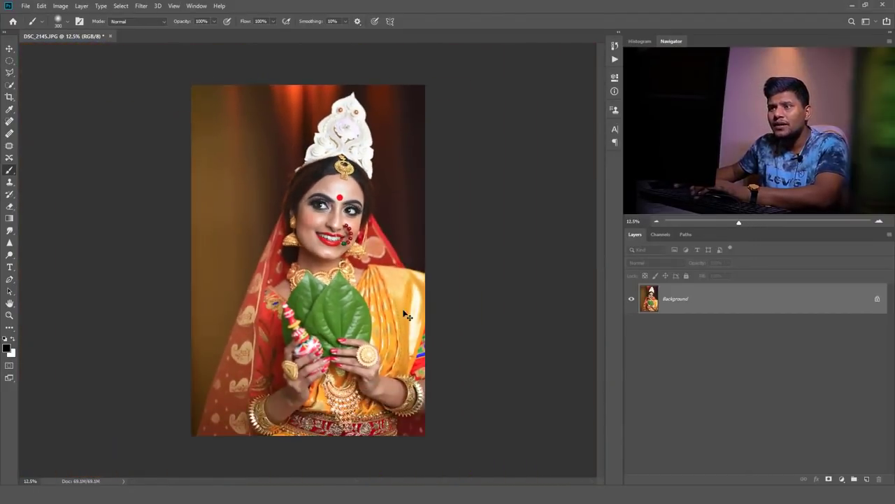
key(ctrl+j)
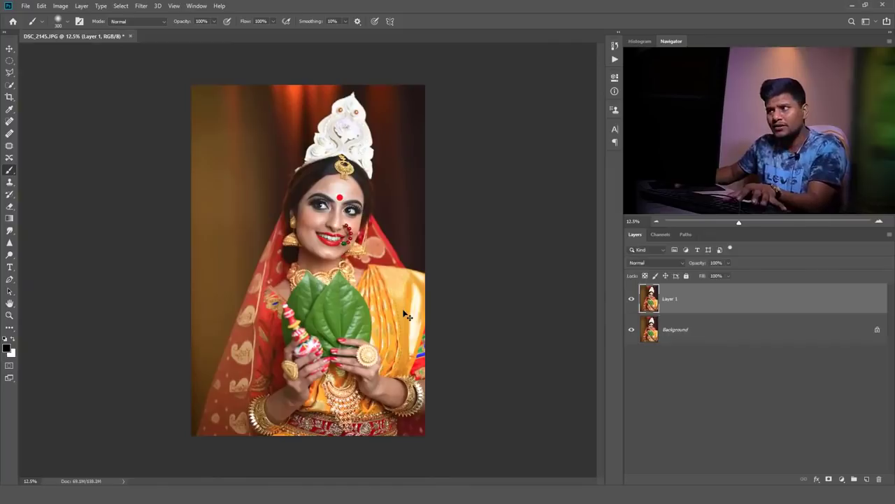
Switch to the Spot Healing Brush and zoom to 200% on the cheek under the eye
key(ctrl+plus)
key(ctrl+plus)
key(ctrl+plus)
key(ctrl+plus)
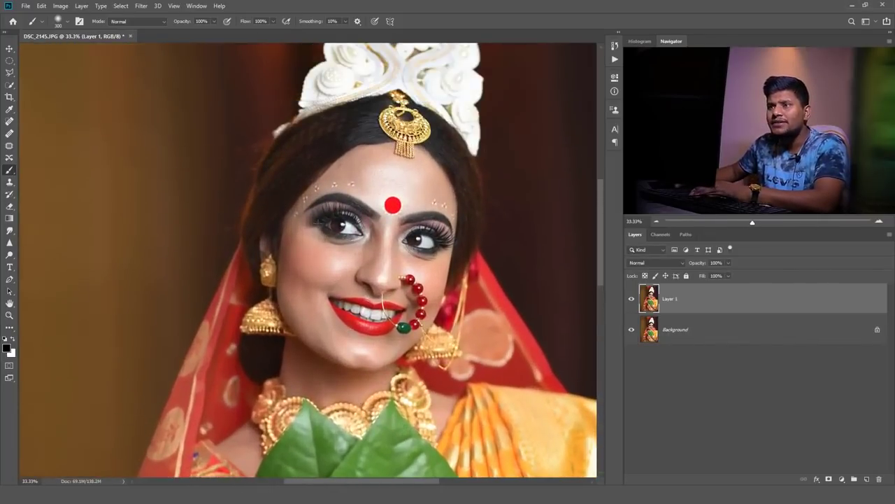
key(ctrl+plus)
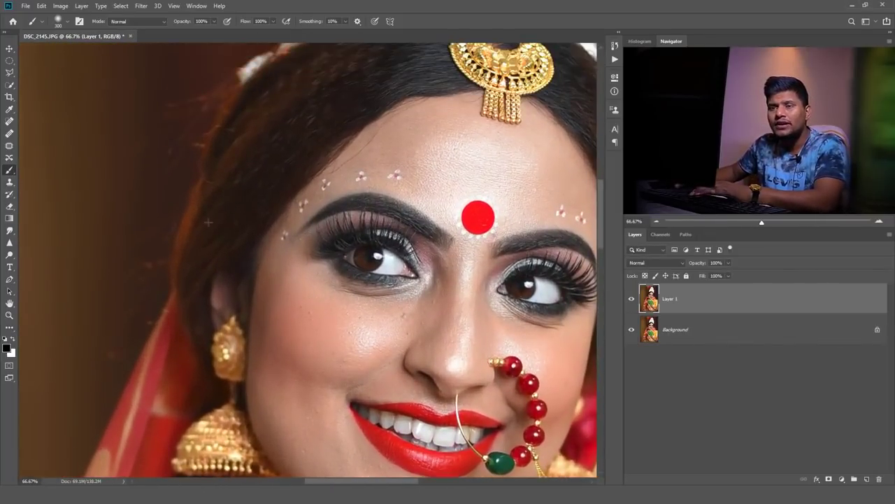
click(9, 123)
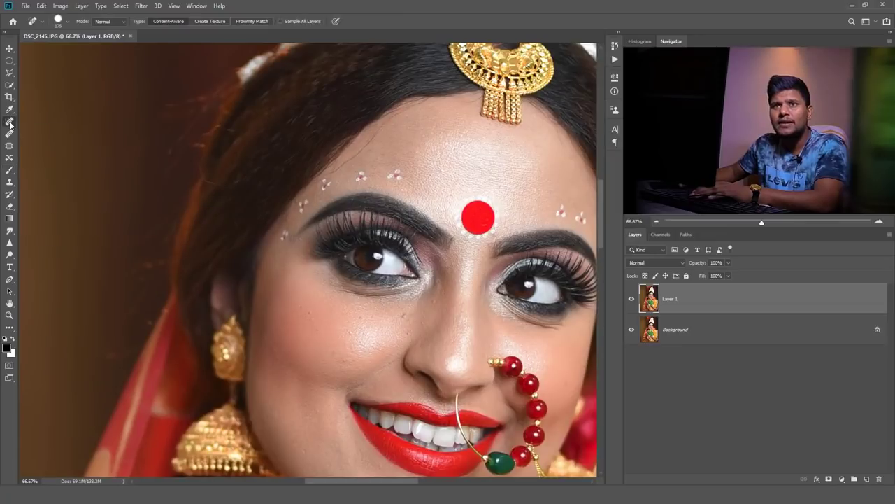
key(ctrl+plus)
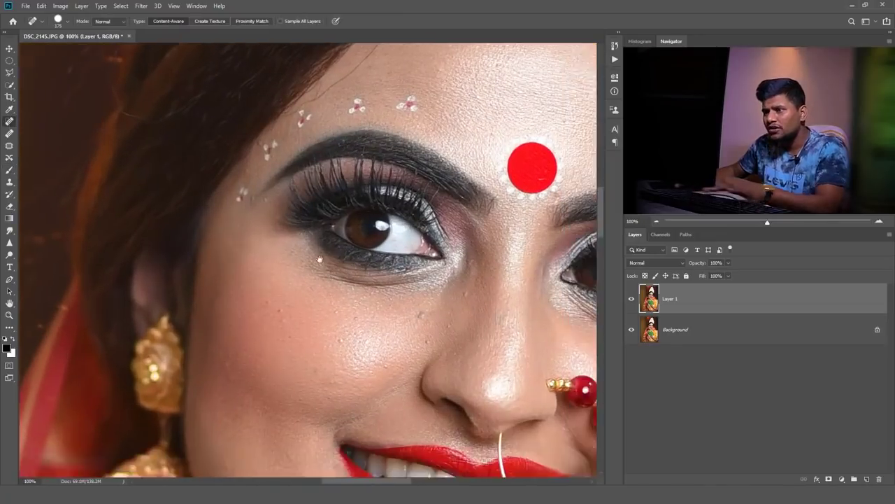
key(ctrl+plus)
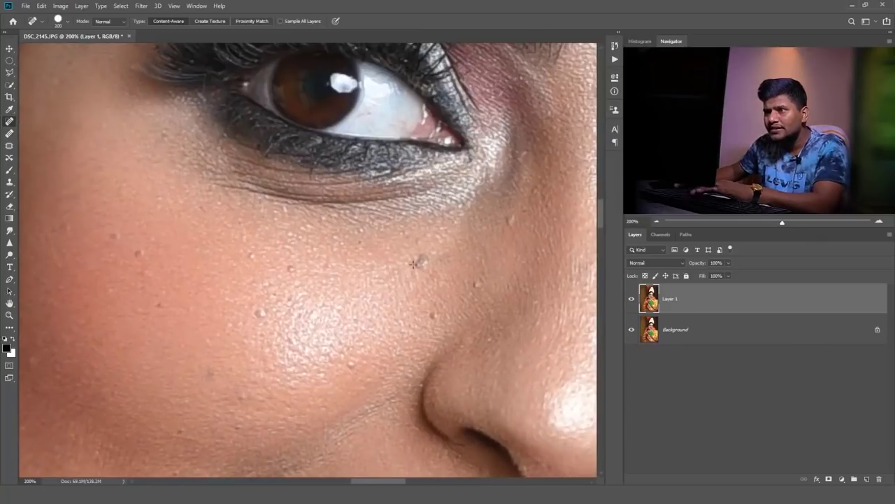
right_click(414, 264)
key(Return)
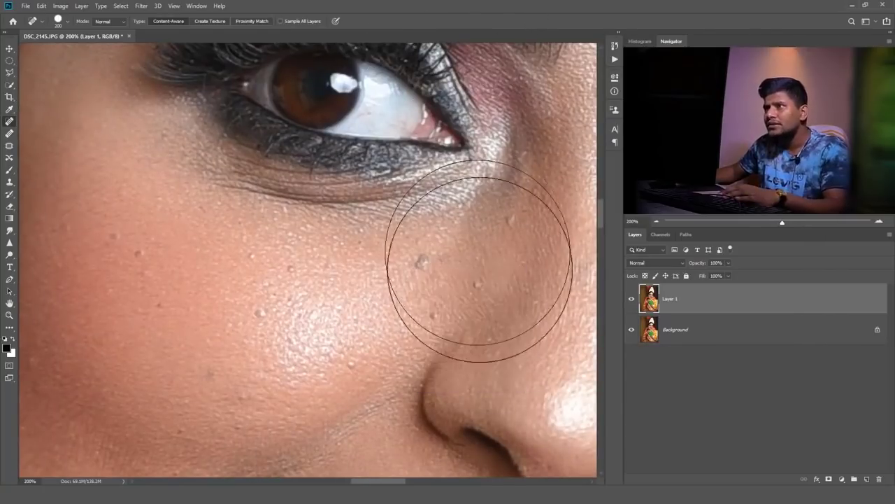
Shrink the brush, heal the dark cheek mole, and fit the photo on screen
key(bracketleft)
key(bracketleft)
key(bracketleft)
key(bracketleft)
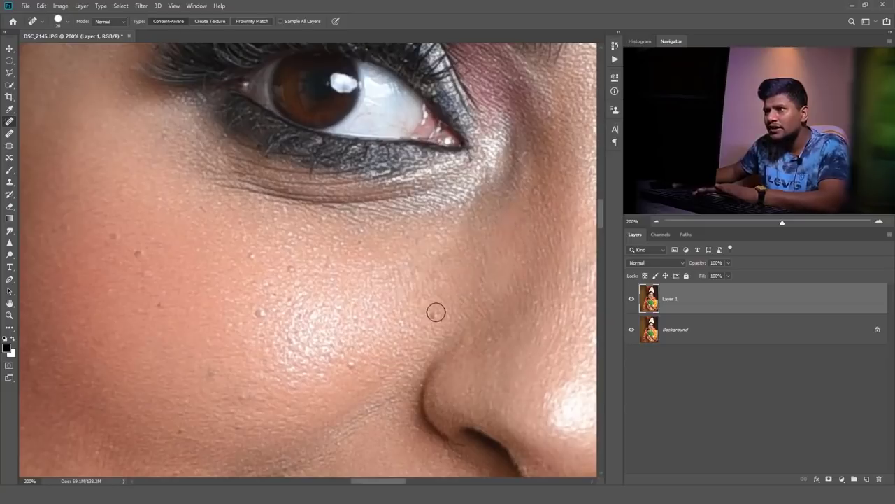
click(440, 259)
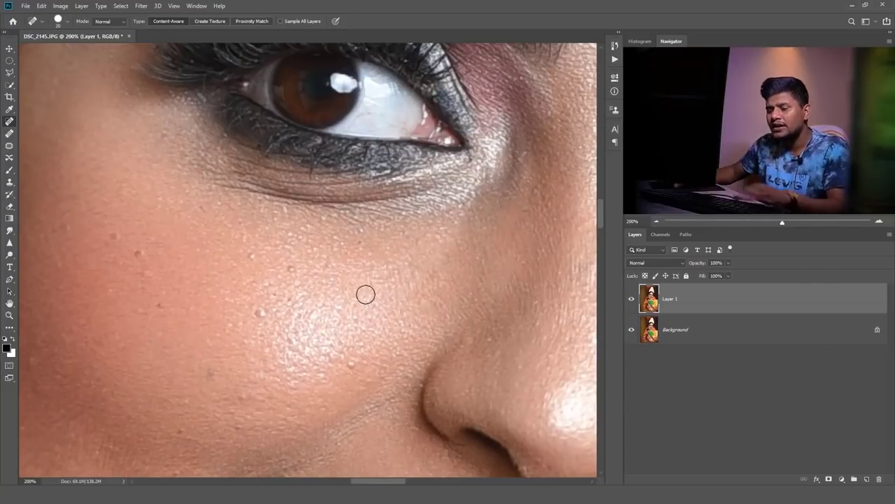
mouse_move(365, 294)
mouse_down()
mouse_move(424, 158)
mouse_move(349, 120)
mouse_up()
click(350, 120)
key(ctrl+minus)
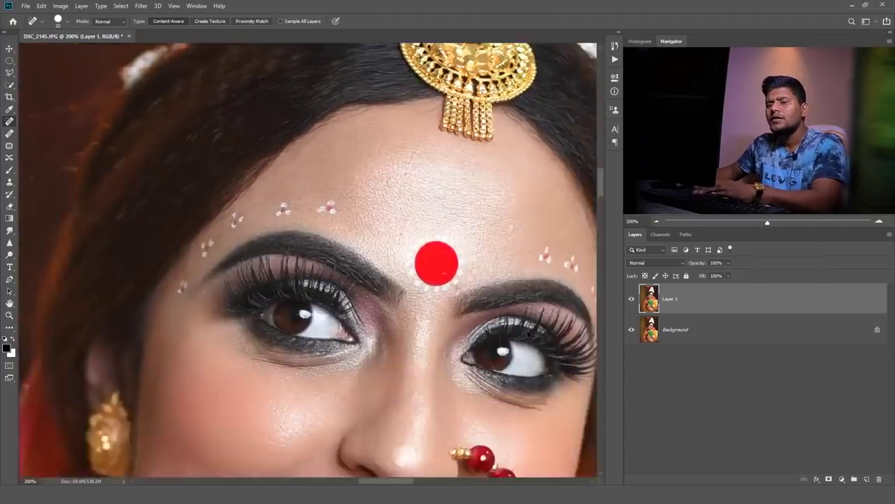
key(ctrl+0)
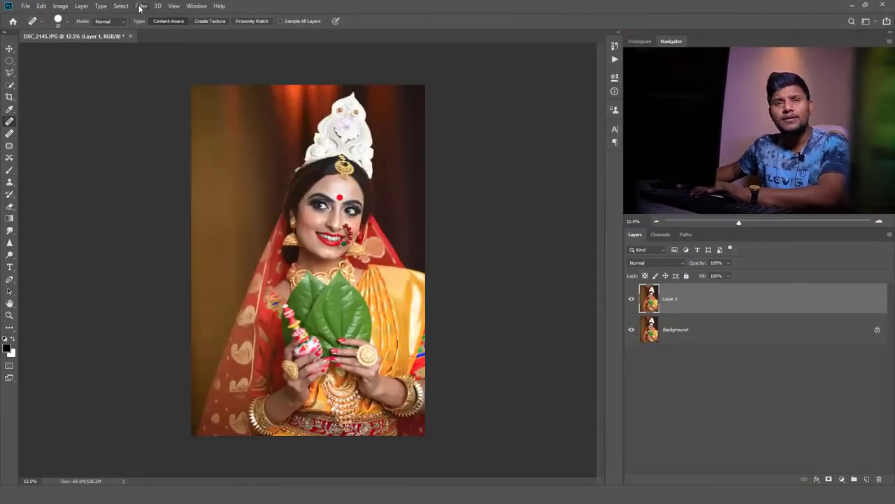
In the Camera Raw Filter, lower Highlights slightly and raise Shadows to +12
click(141, 7)
click(165, 61)
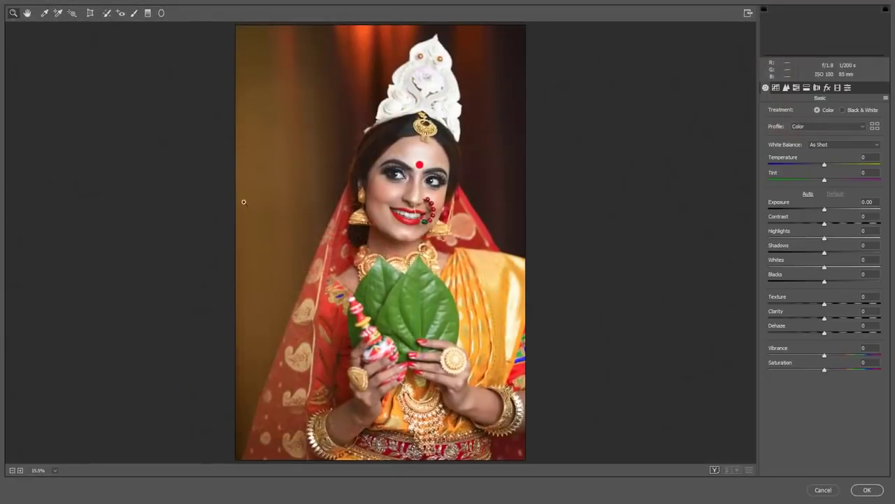
key(ctrl+plus)
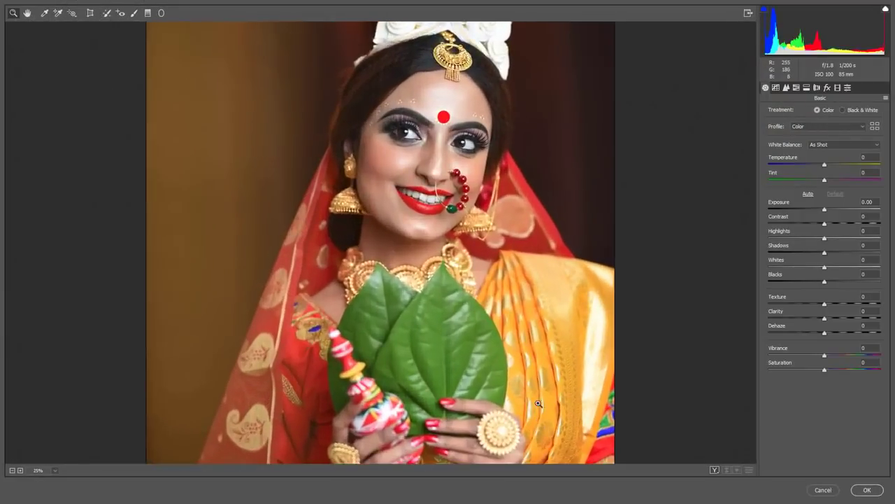
key(ctrl+minus)
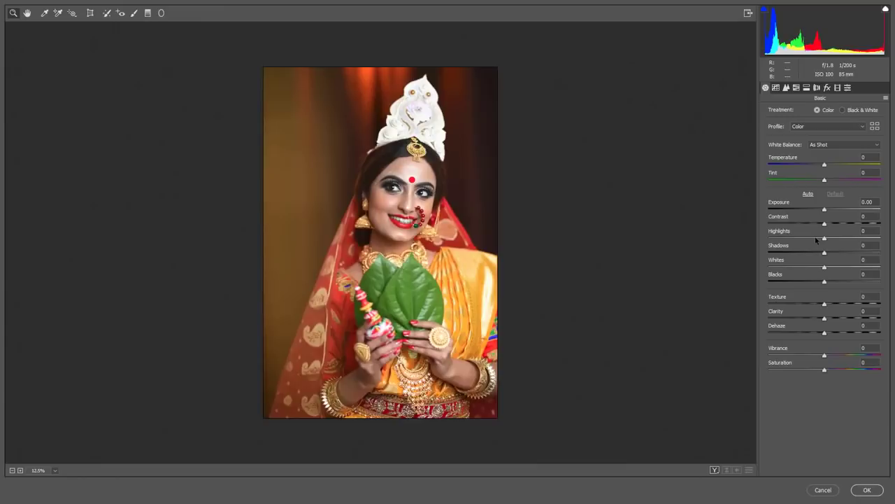
drag(814, 240, 812, 240)
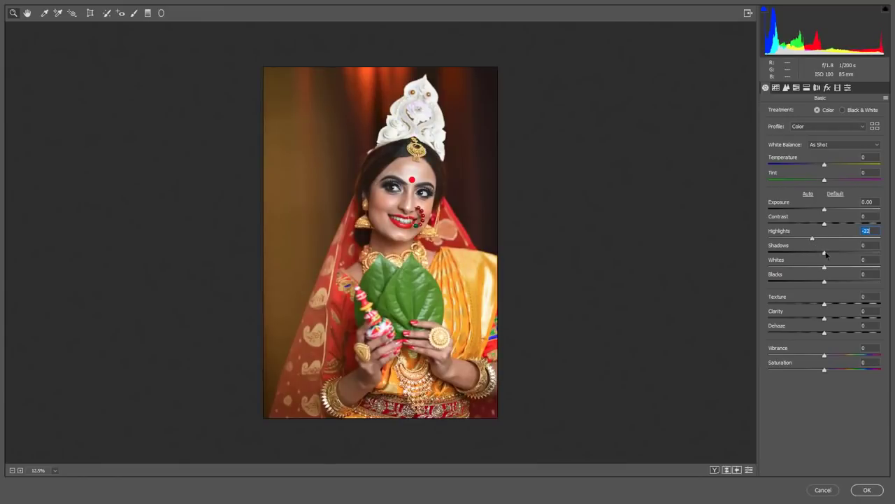
click(831, 254)
Pull Highlights down to -42, check the face up close, and apply the Camera Raw adjustment
click(572, 303)
key(ctrl+minus)
mouse_move(807, 239)
mouse_down()
mouse_move(793, 241)
mouse_move(802, 239)
mouse_up()
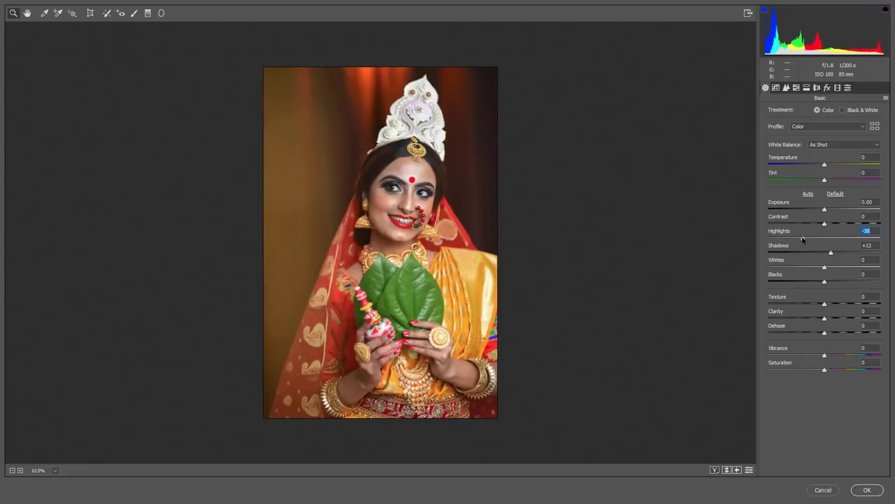
key(ctrl+plus)
key(ctrl+minus)
key(ctrl+plus)
key(ctrl+plus)
key(ctrl+plus)
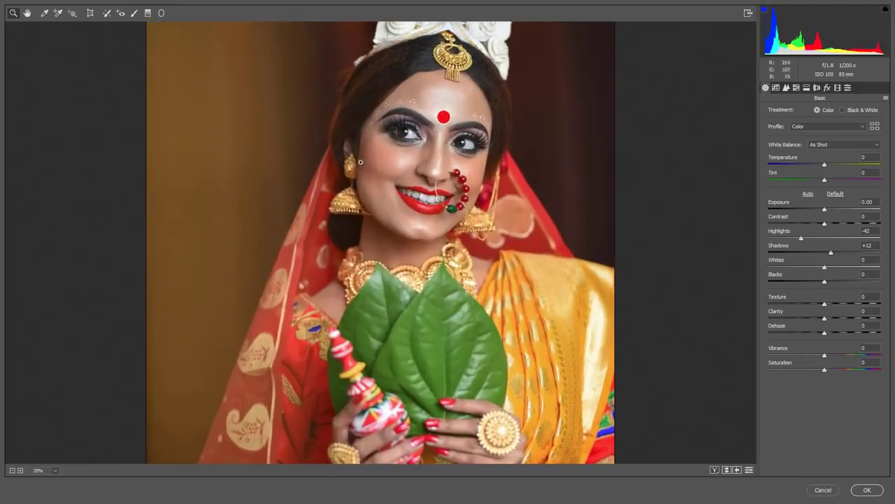
scroll(450, 182, up, 3)
scroll(449, 181, up, 2)
key(ctrl+plus)
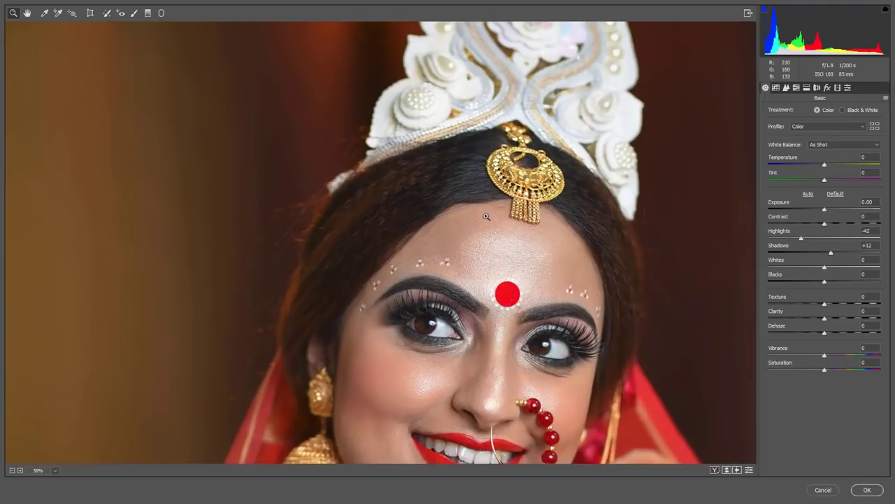
click(874, 489)
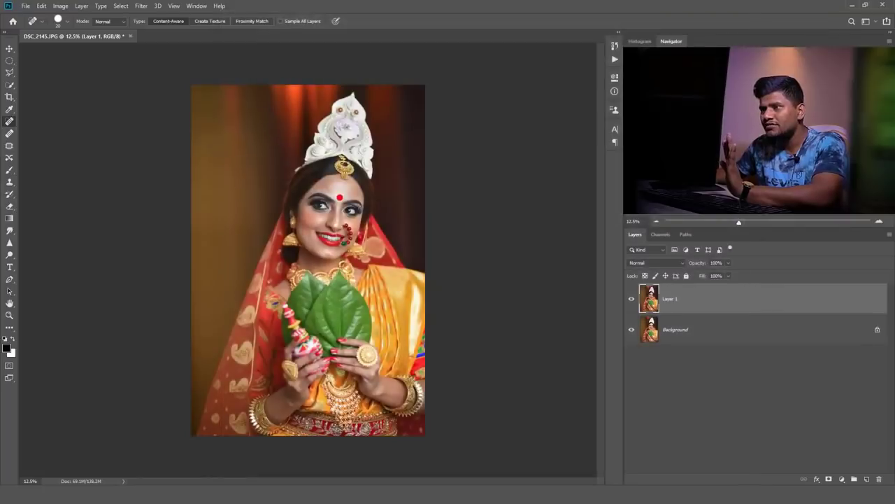
Zoom in and compare the face before and after the Camera Raw edit
key(ctrl+plus)
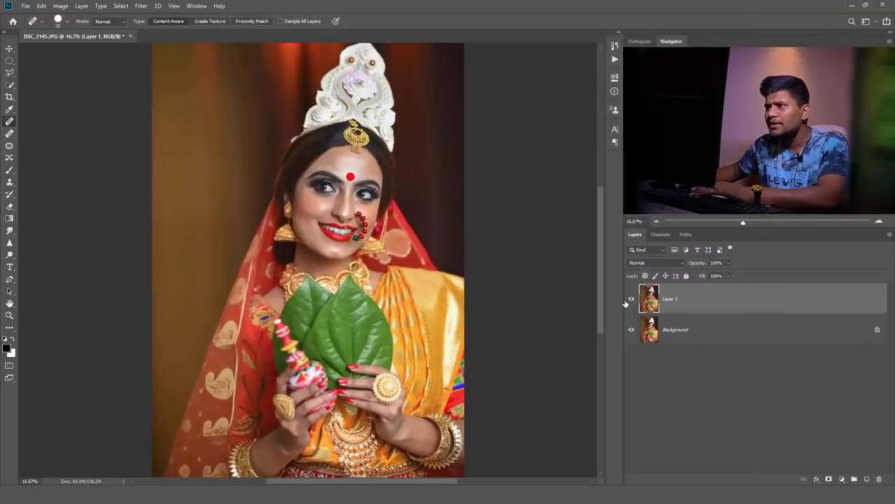
key(ctrl+plus)
key(ctrl+plus)
click(632, 300)
click(632, 300)
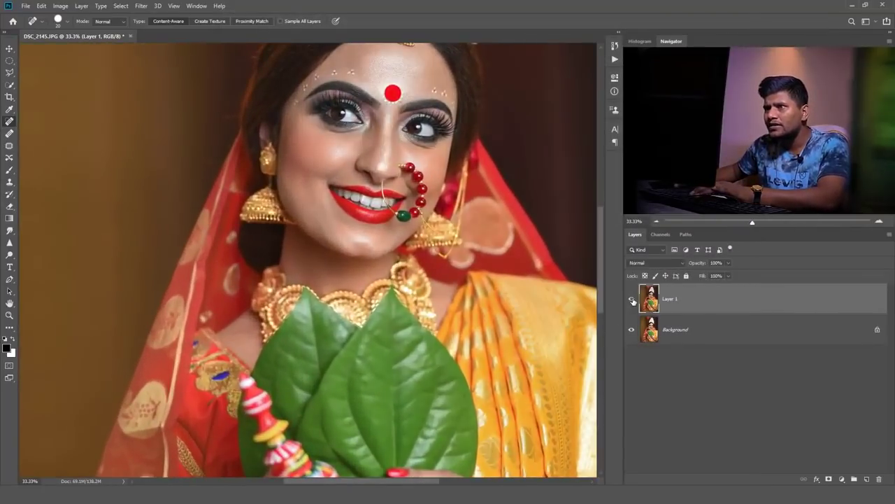
click(632, 301)
click(632, 300)
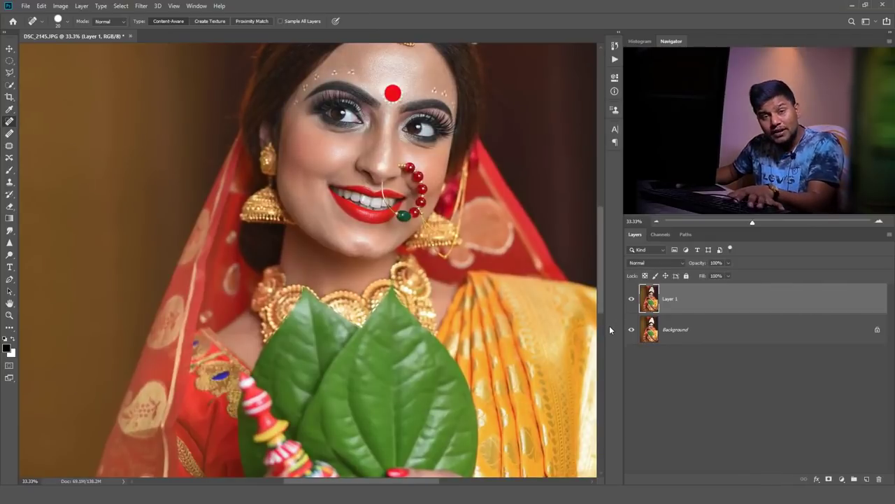
Duplicate Layer 1 into Layer 1 copy and zoom to 100% on the cheek and lips
key(ctrl+j)
key(ctrl+plus)
scroll(466, 209, up, 3)
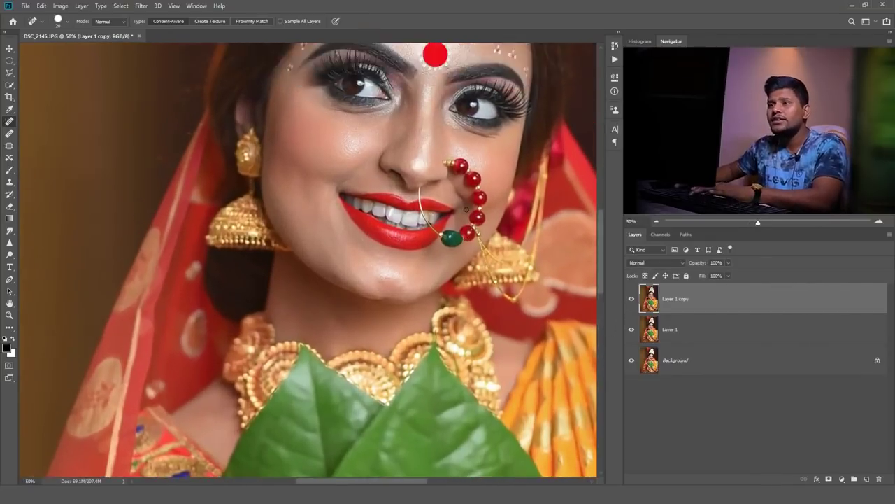
scroll(467, 209, up, 2)
key(ctrl+plus)
key(ctrl+plus)
mouse_move(325, 137)
mouse_down()
mouse_move(280, 242)
mouse_move(275, 236)
mouse_up()
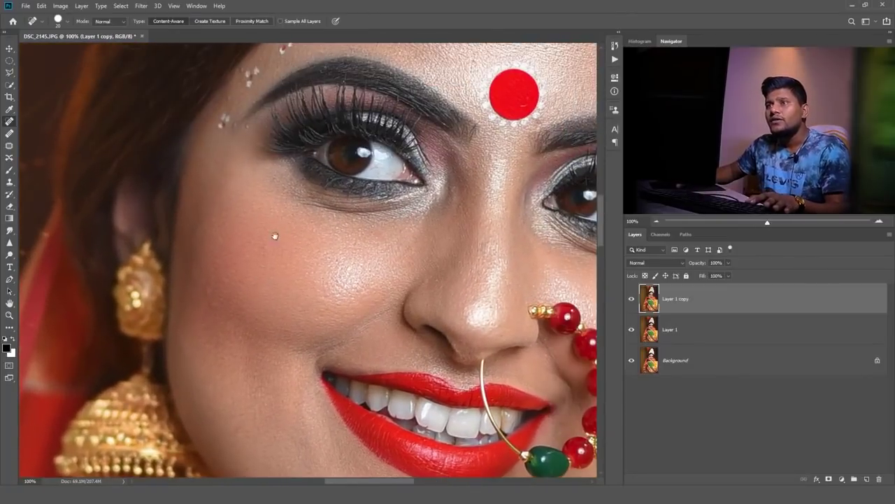
Draw a 10 px feathered Lasso selection around the cheek below the eye
click(9, 72)
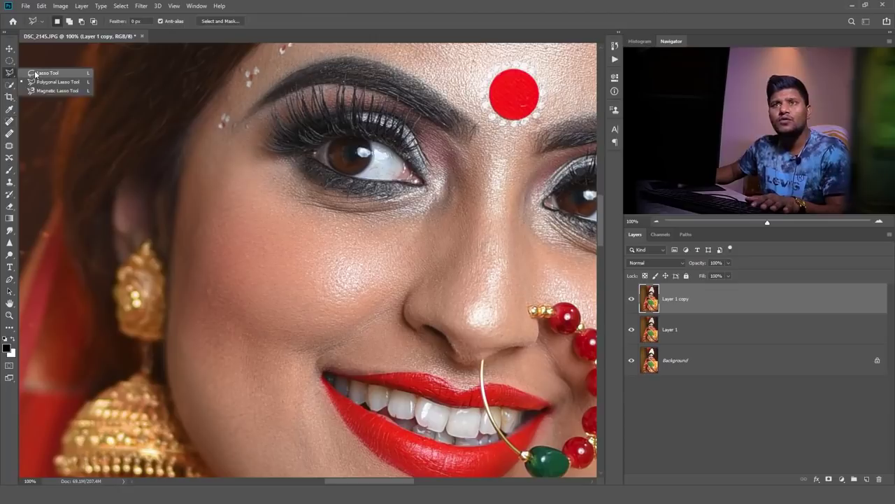
click(36, 74)
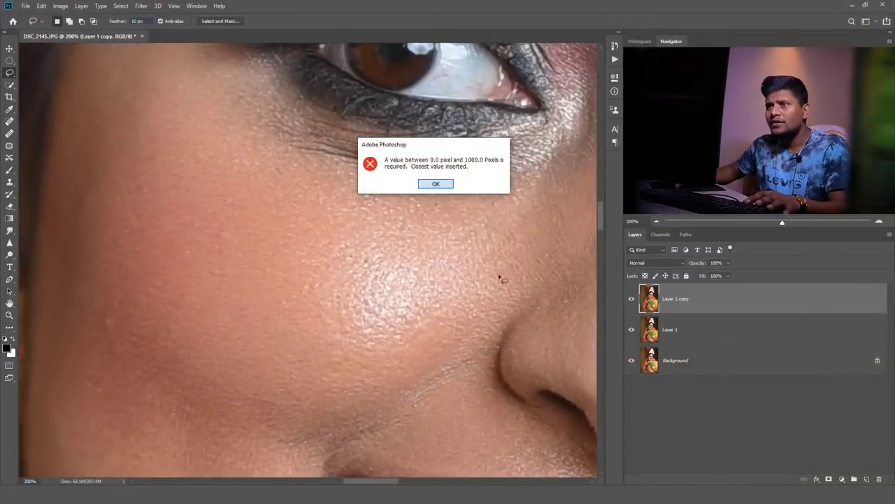
key(Return)
scroll(299, 150, down, 3)
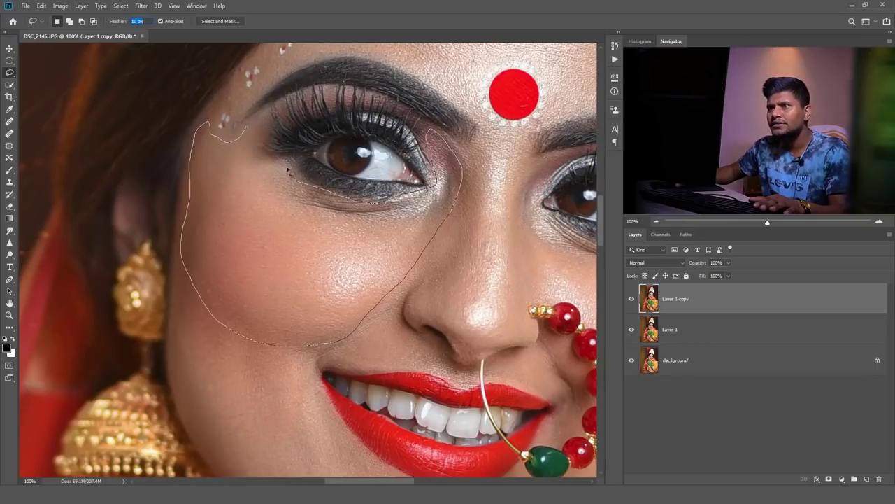
key(ctrl+d)
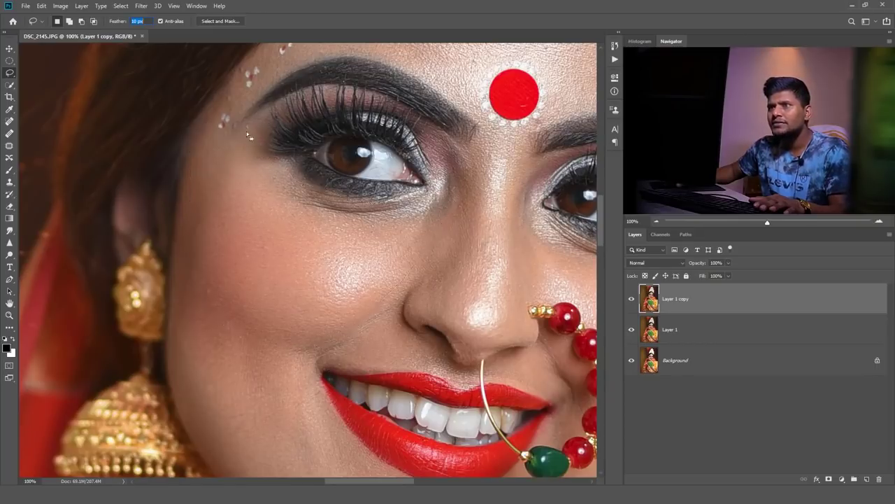
click(141, 5)
mouse_move(161, 112)
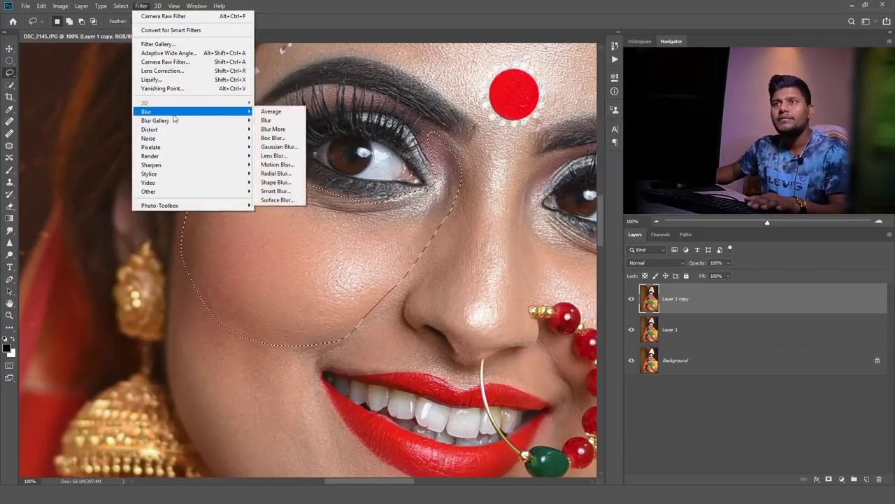
Apply a Gaussian Blur with a 10-pixel radius to the selected cheek
click(290, 147)
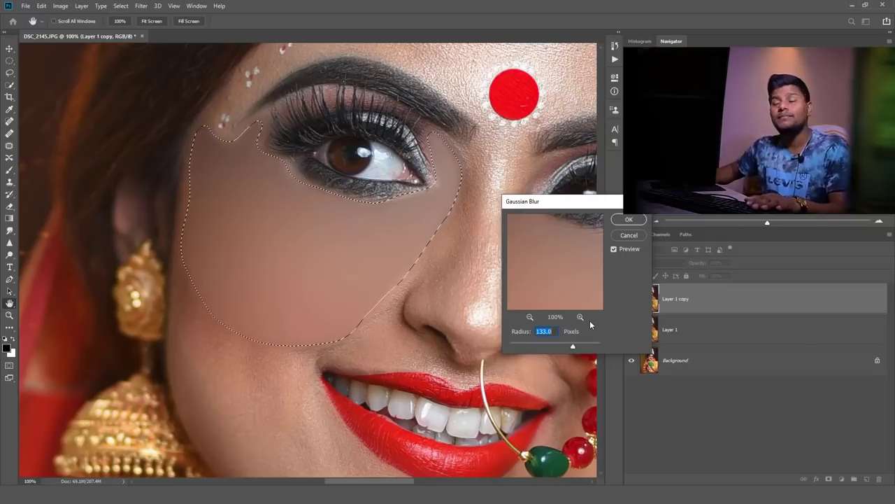
text(12)
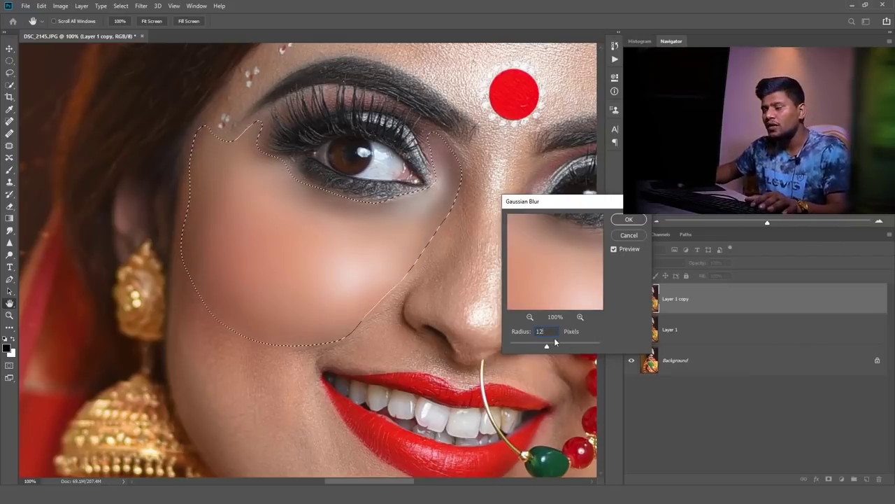
text(10)
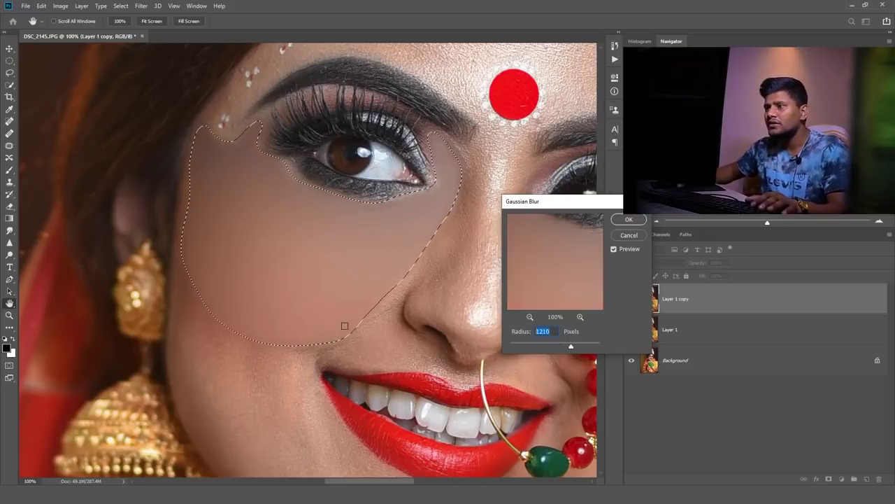
click(641, 219)
Zoom in close and select the lower cheek beside the earring
key(ctrl+minus)
key(ctrl+minus)
key(ctrl+minus)
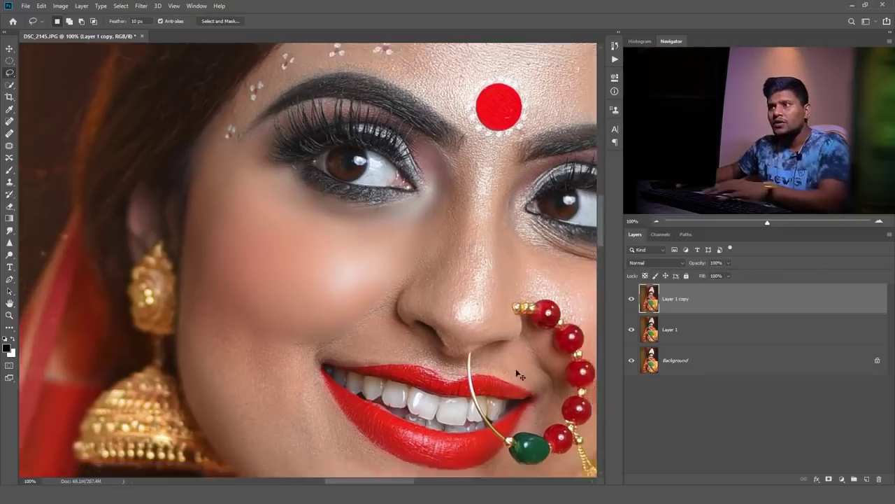
key(ctrl+plus)
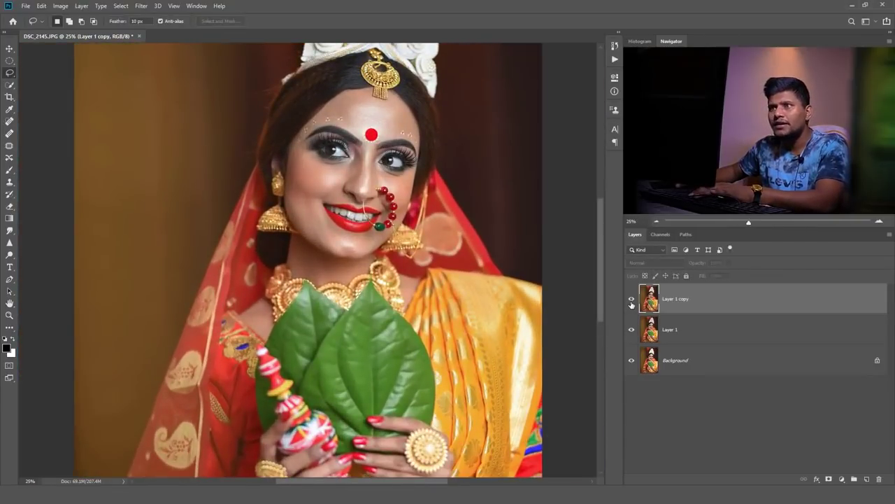
scroll(530, 330, up, 2)
scroll(359, 200, up, 2)
scroll(360, 200, up, 2)
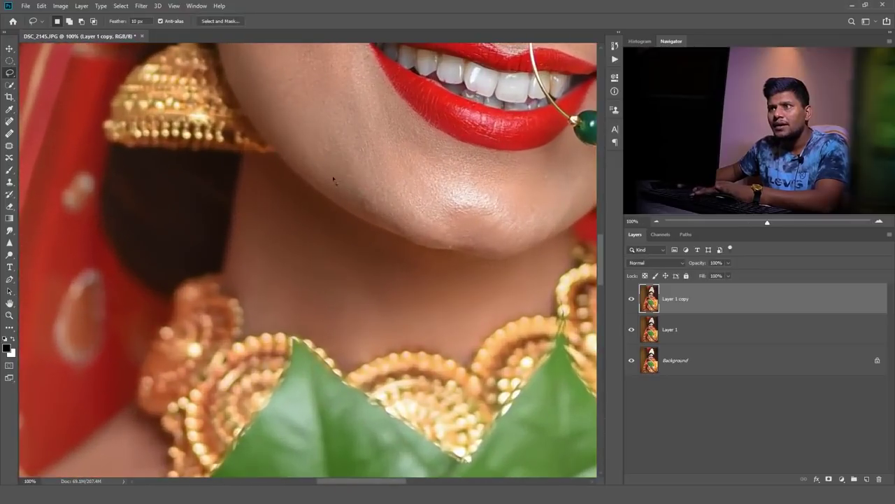
drag(399, 161, 402, 367)
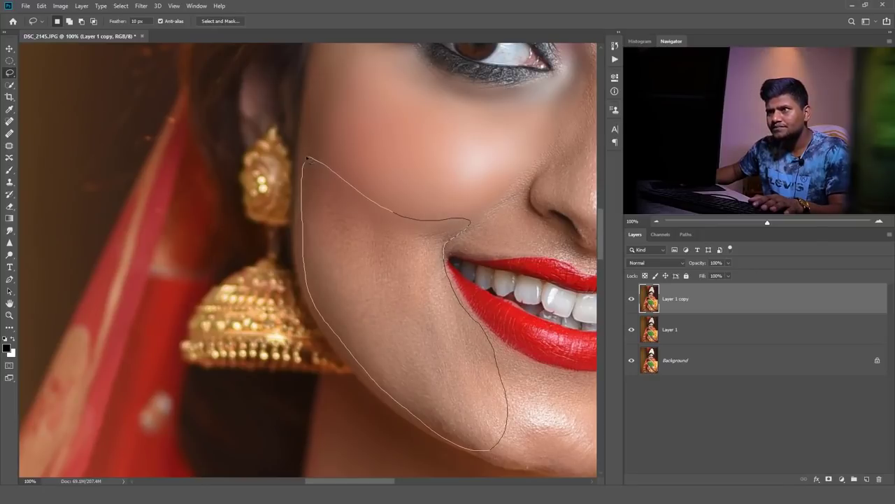
drag(307, 160, 306, 161)
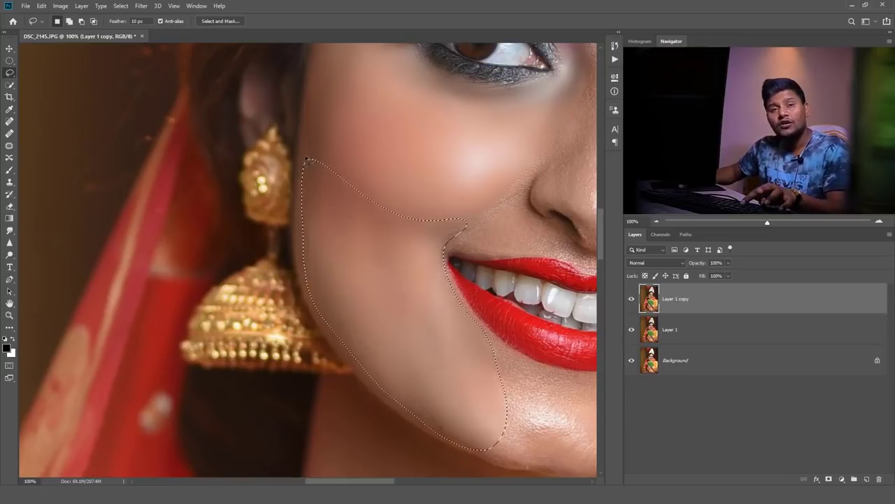
Soften the chin and neck skin with the same Gaussian Blur
scroll(521, 321, down, 5)
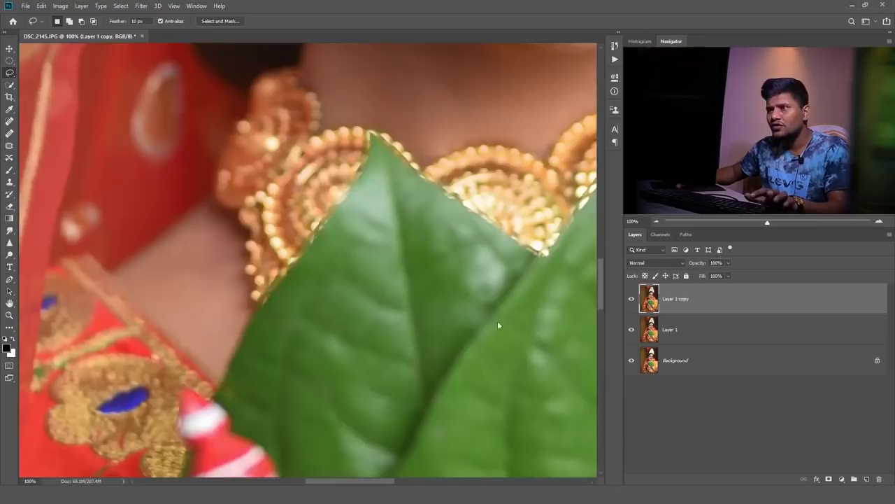
scroll(463, 200, up, 3)
scroll(464, 200, up, 2)
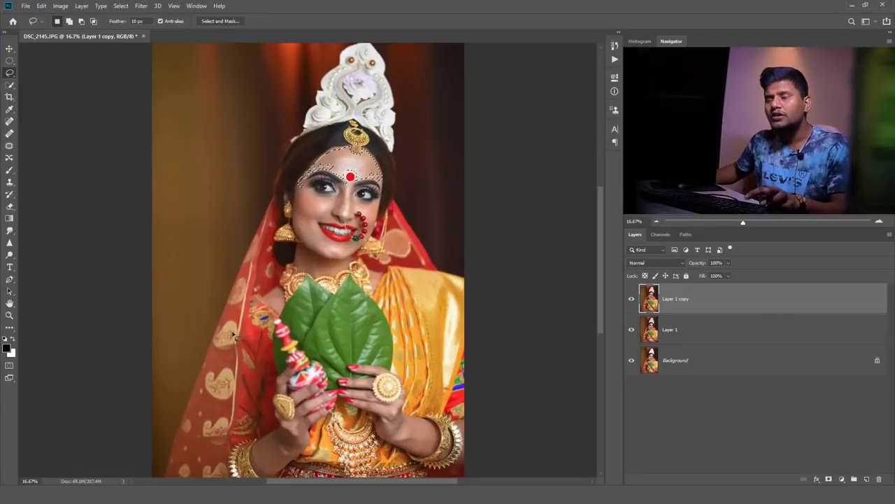
key(ctrl+plus)
key(ctrl+plus)
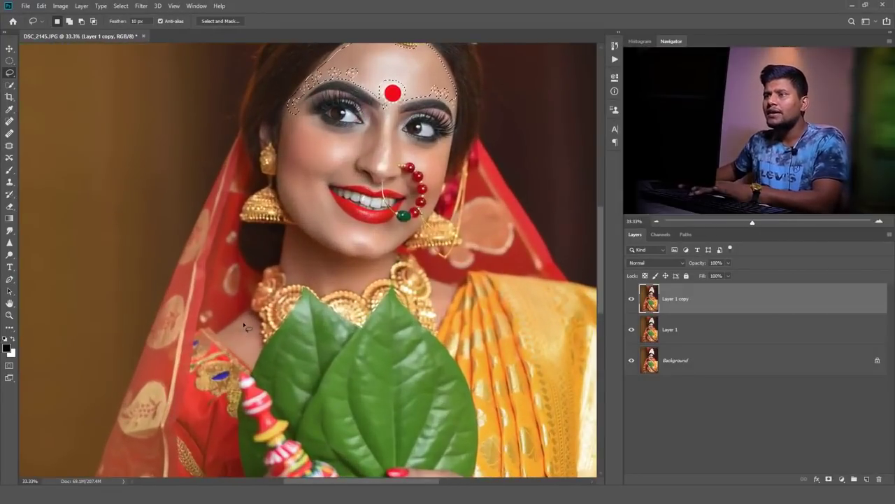
key(ctrl+plus)
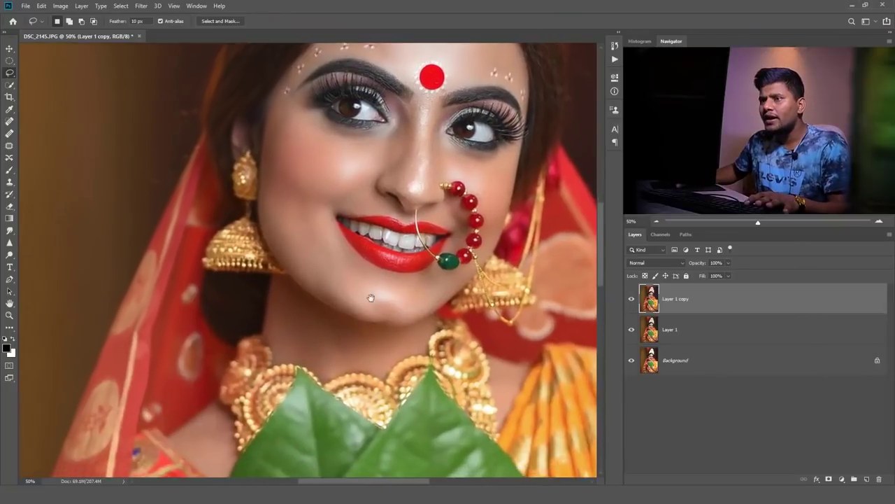
drag(342, 338, 370, 193)
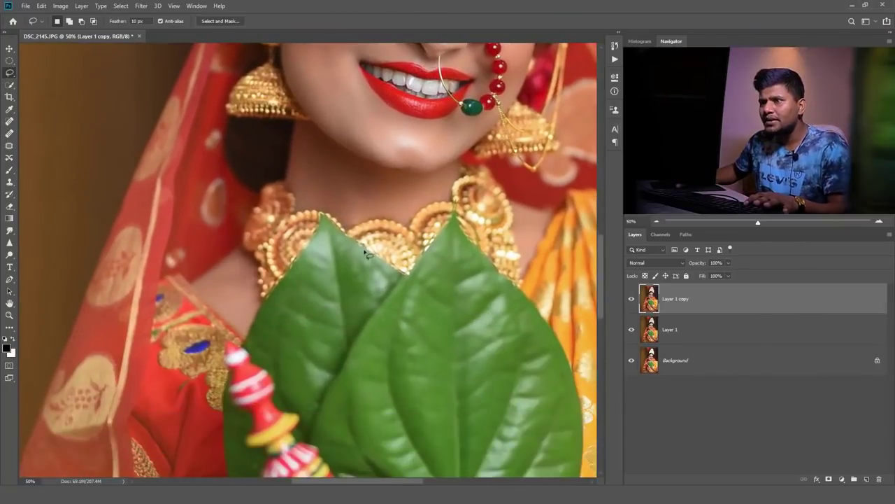
key(ctrl+plus)
scroll(266, 182, up, 2)
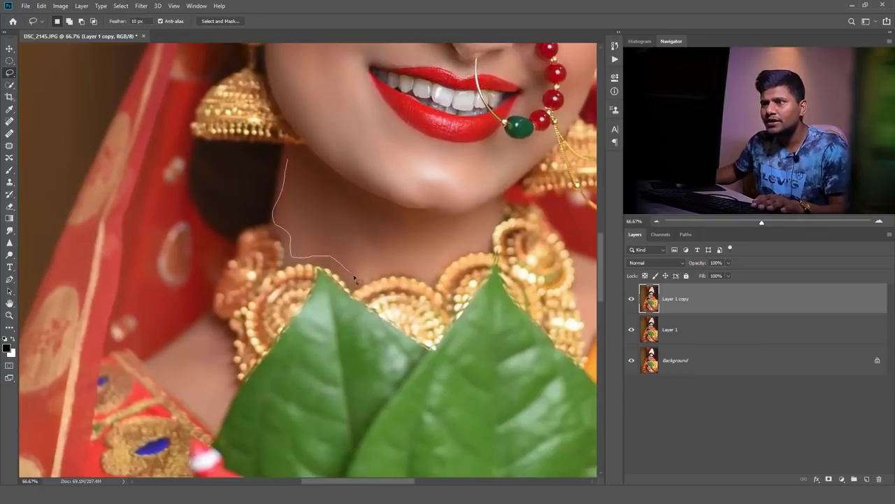
scroll(459, 222, down, 15)
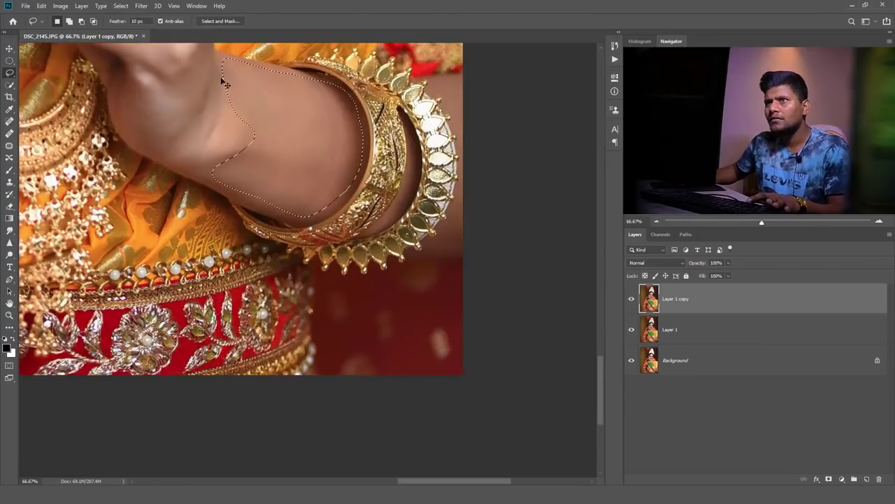
Finish softening the forearm above the bangles, clear the selection, and reframe the portrait
key(ctrl+d)
drag(267, 138, 233, 228)
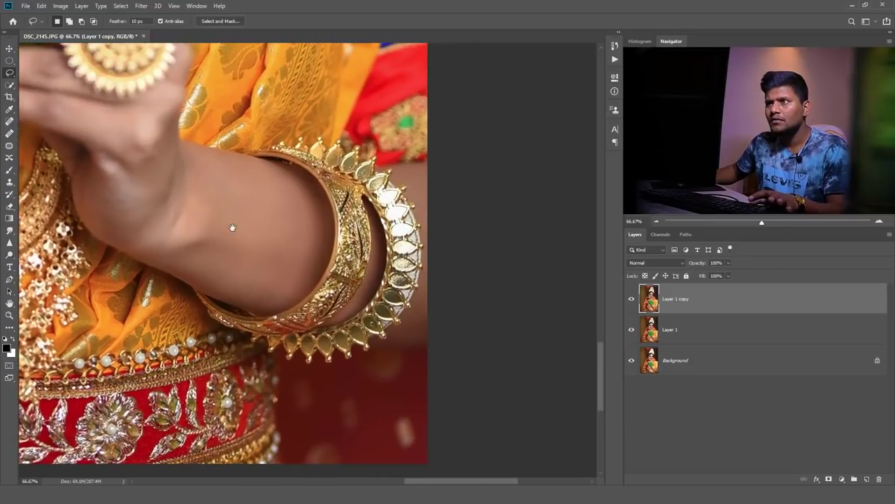
scroll(242, 233, down, 5)
scroll(247, 229, up, 1)
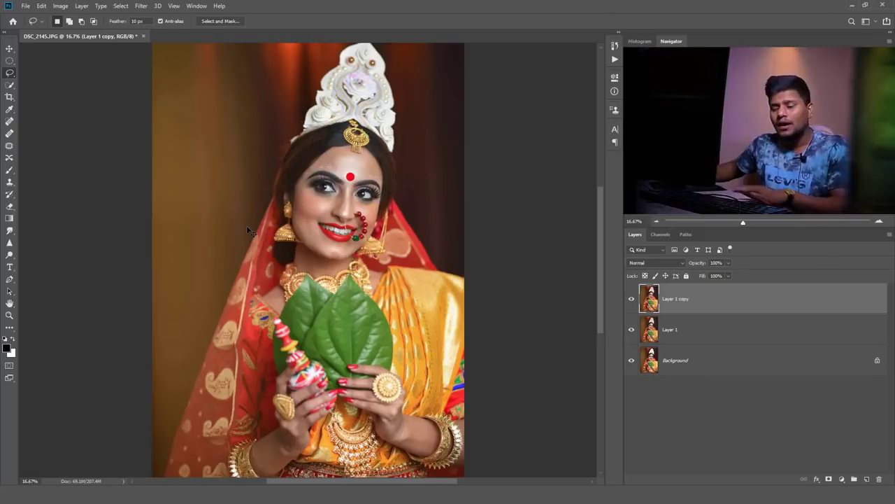
key(ctrl+plus)
Switch to the Smudge tool at 18% strength and set its brush on the zoomed face
click(9, 235)
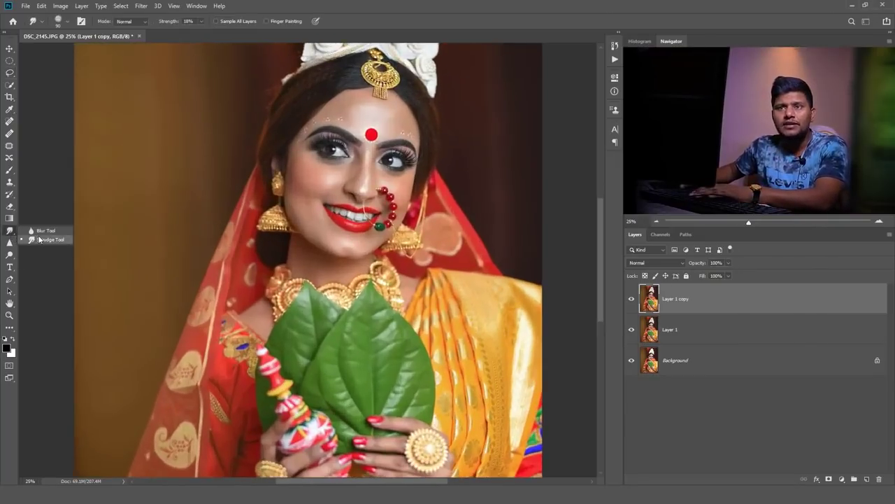
click(40, 240)
key(ctrl+plus)
key(ctrl+plus)
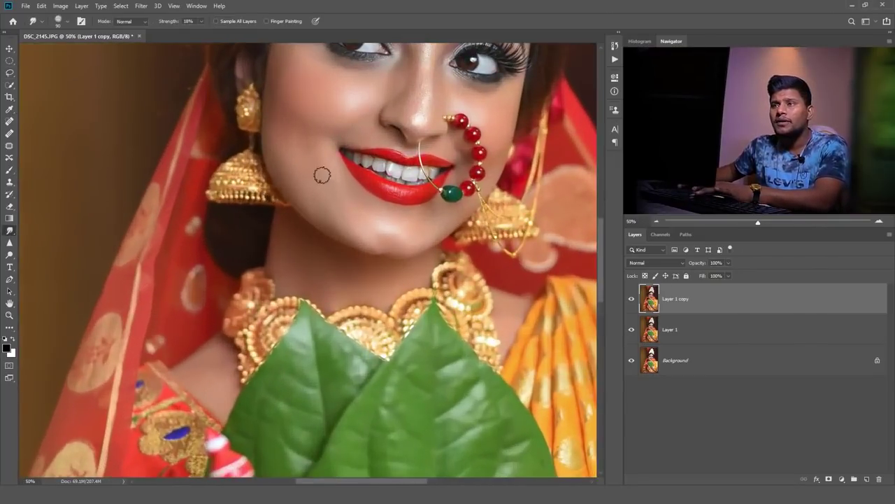
right_click(284, 178)
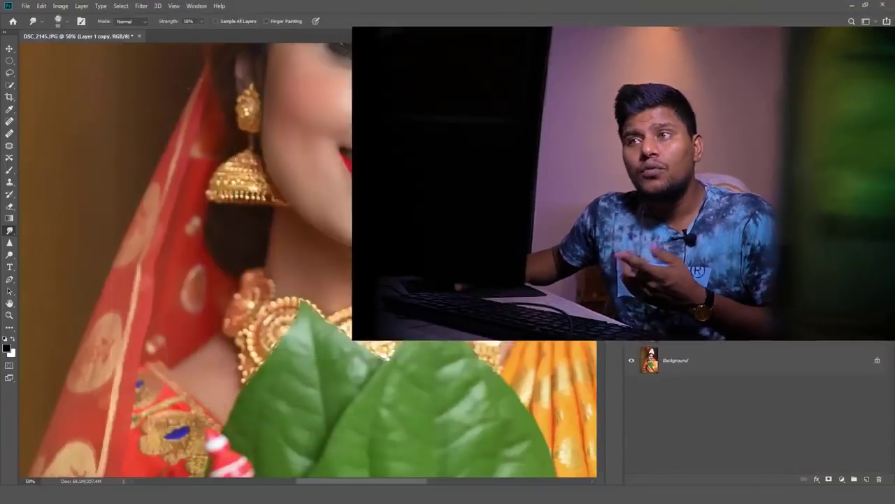
scroll(430, 194, up, 3)
scroll(433, 205, up, 3)
scroll(564, 370, down, 2)
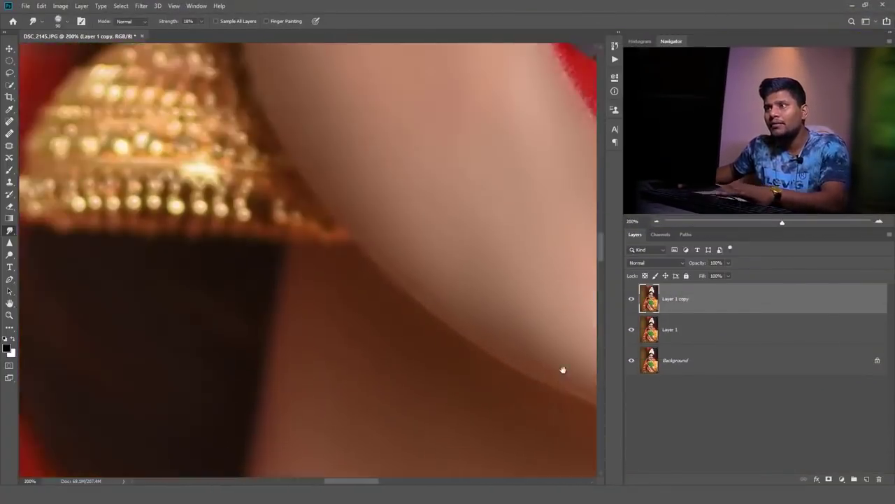
scroll(443, 277, up, 2)
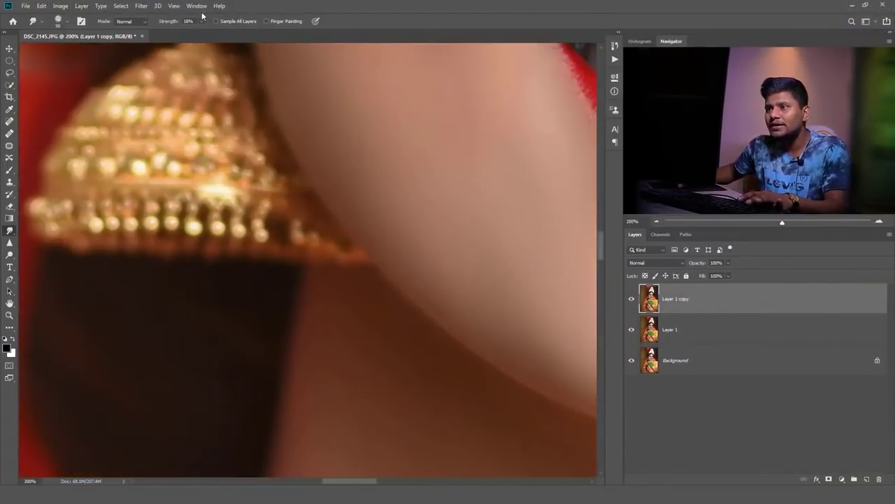
Smudge the skin around the lips, jaw, chin and lip corners up to the nose
mouse_move(532, 297)
mouse_down()
mouse_move(445, 256)
mouse_move(441, 210)
mouse_up()
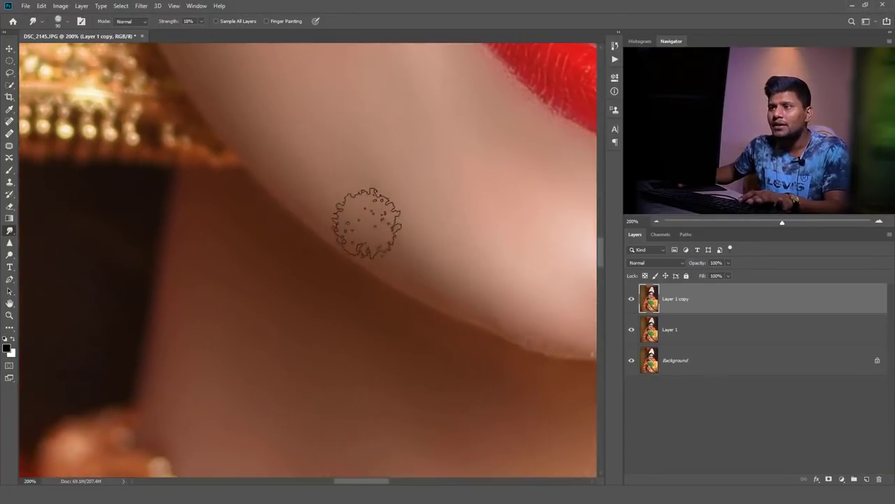
drag(507, 306, 359, 298)
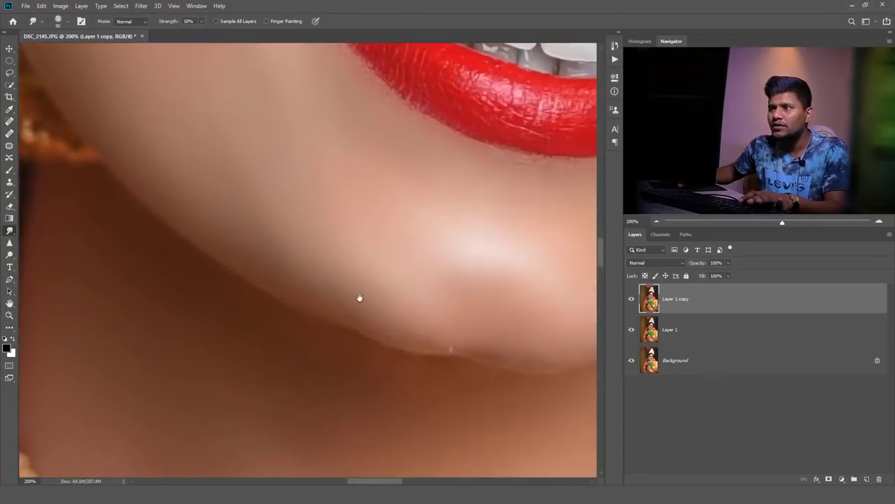
drag(487, 325, 350, 303)
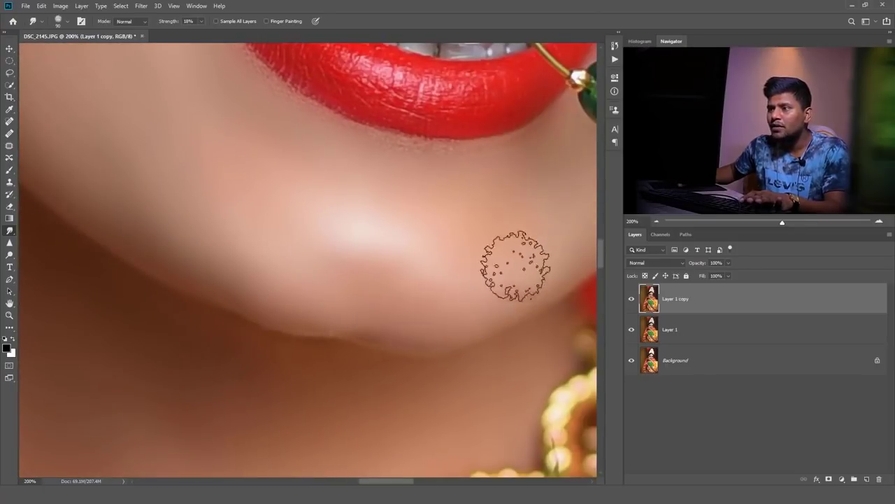
drag(509, 260, 343, 342)
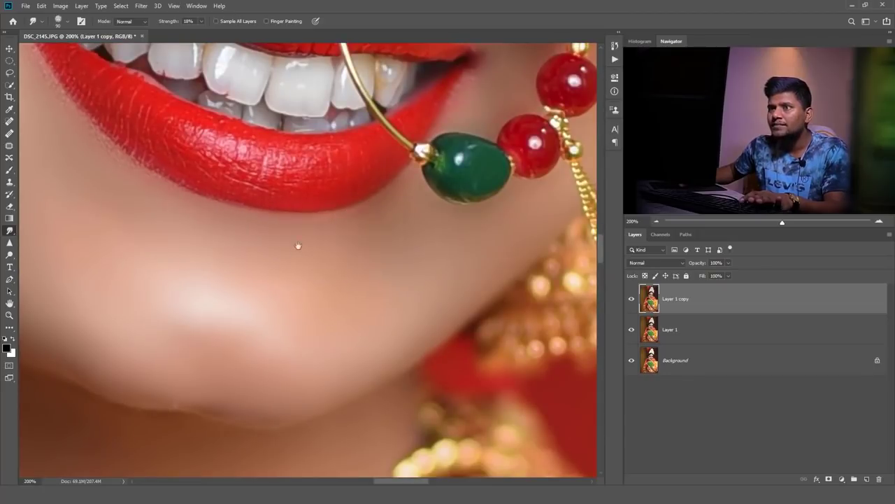
drag(296, 244, 572, 362)
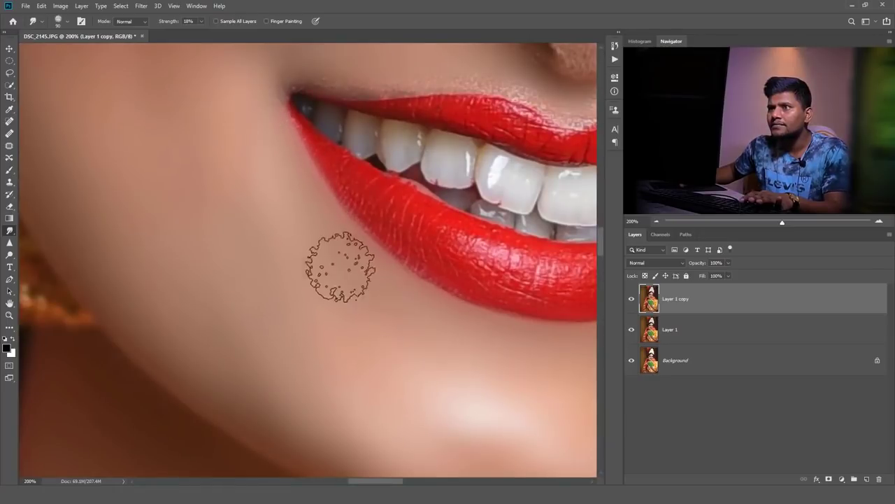
drag(245, 98, 256, 259)
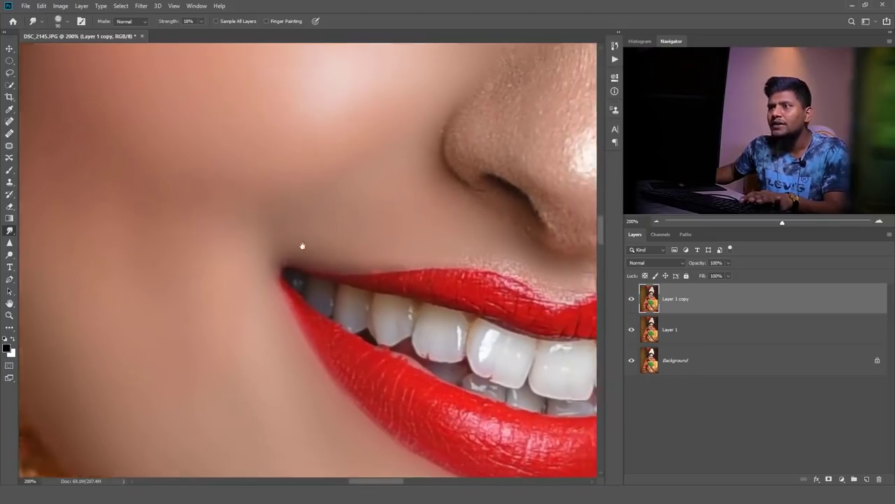
drag(299, 240, 166, 275)
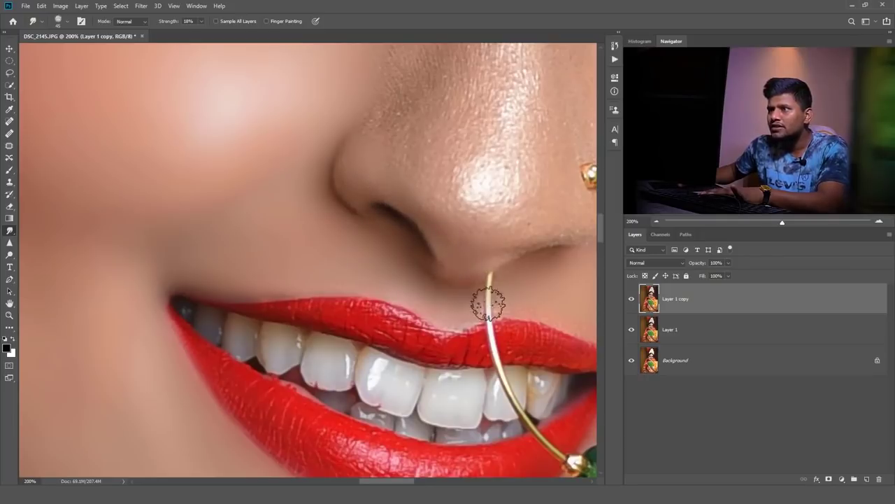
Smudge the nose tip and bridge smooth, then zoom out to the whole face
drag(487, 302, 368, 300)
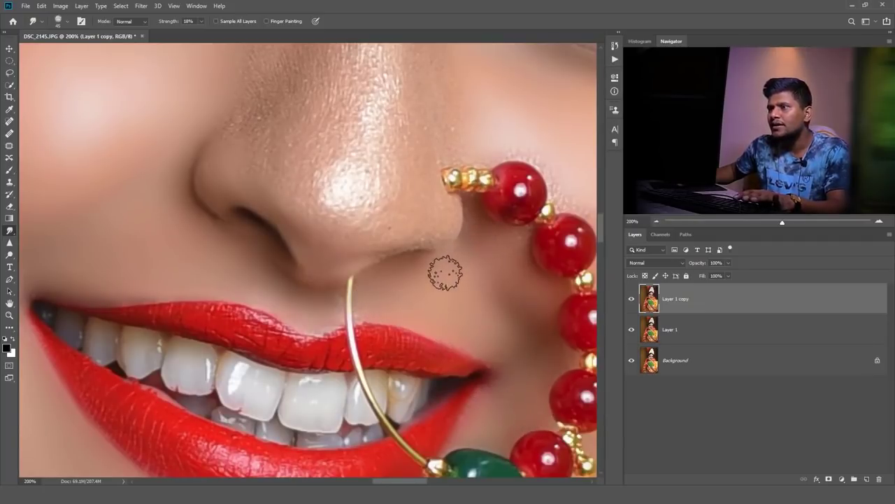
scroll(445, 273, up, 2)
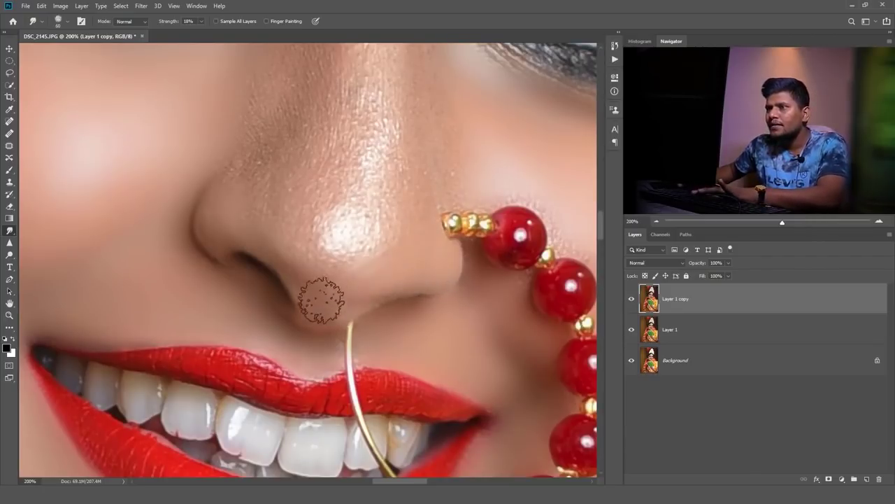
scroll(342, 280, up, 2)
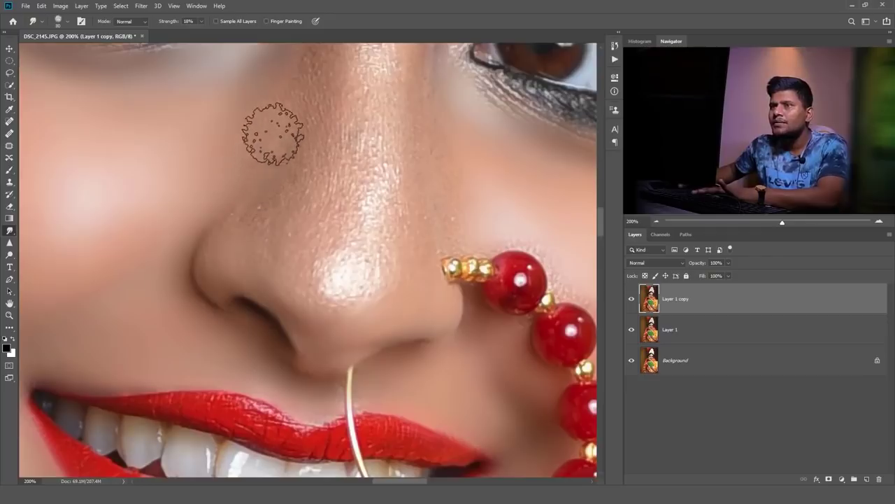
scroll(297, 283, up, 2)
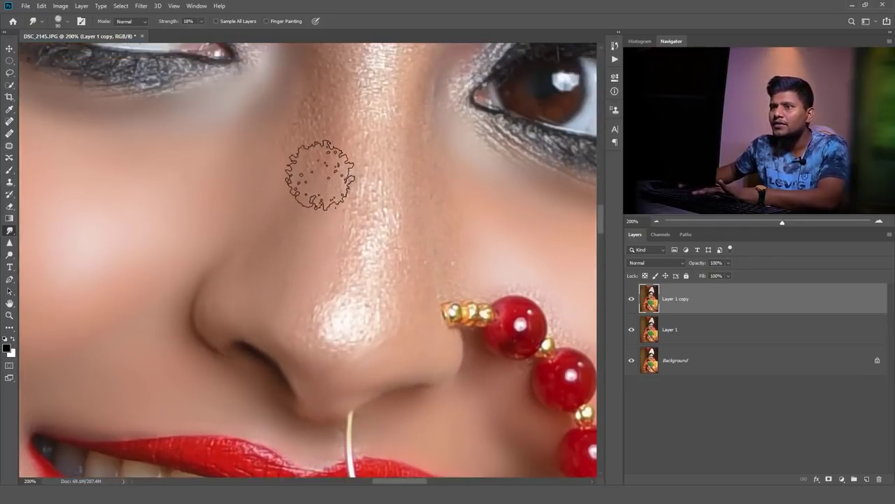
scroll(293, 203, up, 2)
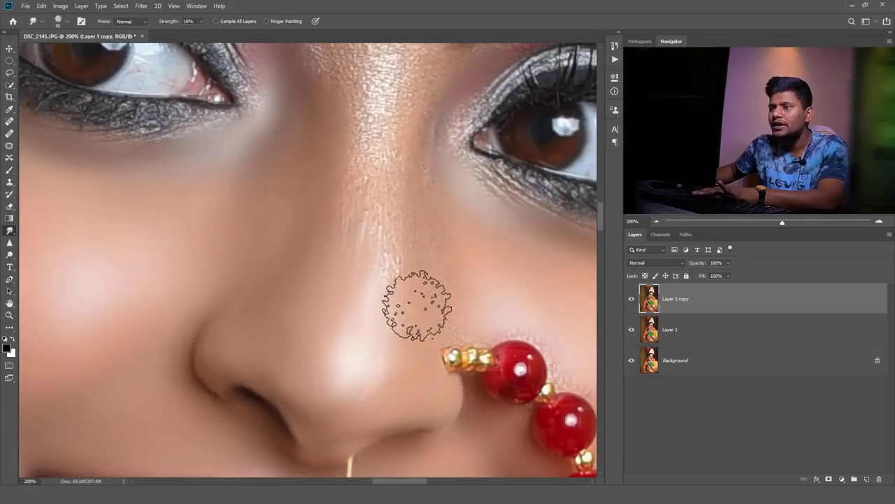
mouse_move(416, 305)
mouse_down()
mouse_move(392, 234)
mouse_move(376, 136)
mouse_move(379, 240)
mouse_up()
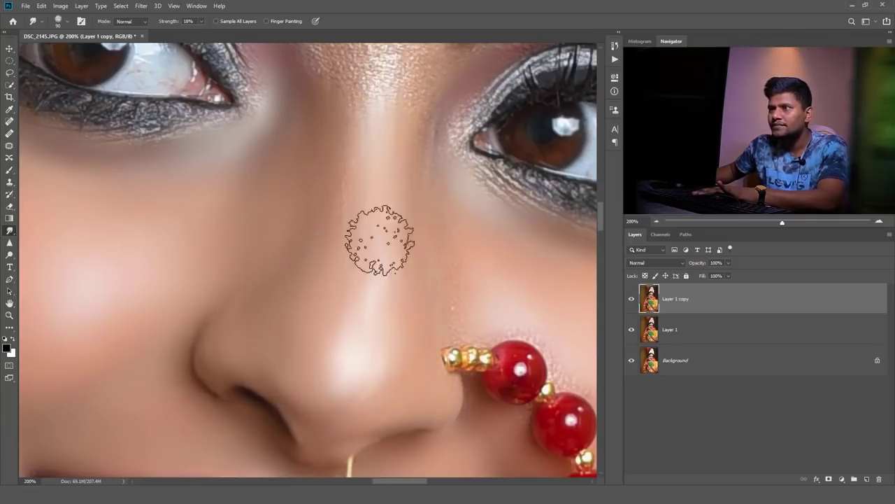
scroll(377, 266, up, 3)
scroll(364, 231, up, 3)
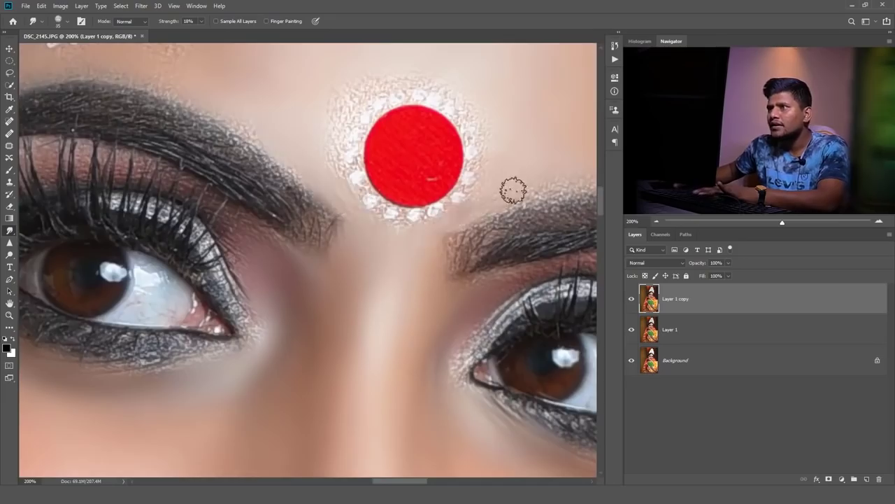
key(ctrl+minus)
key(ctrl+minus)
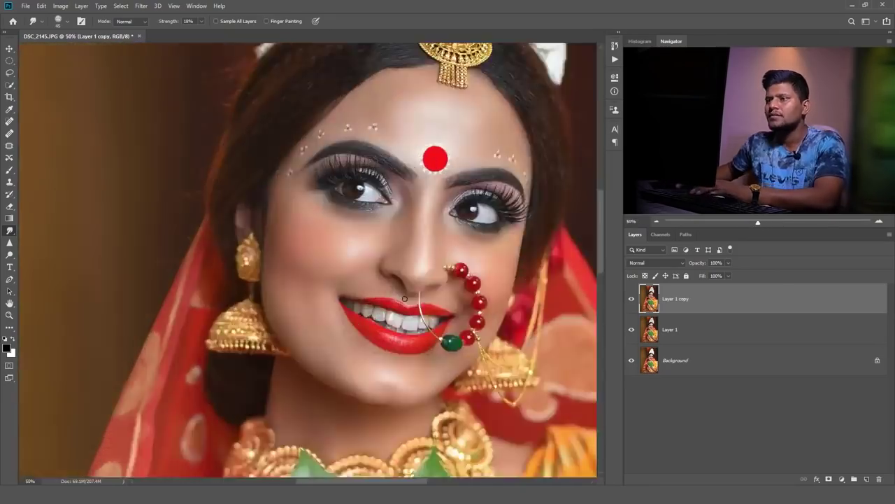
scroll(308, 259, down, 5)
scroll(308, 258, down, 5)
scroll(308, 259, down, 3)
Toggle Layer 1 copy's visibility to compare the retouched face, then select Layer 1
drag(570, 371, 423, 297)
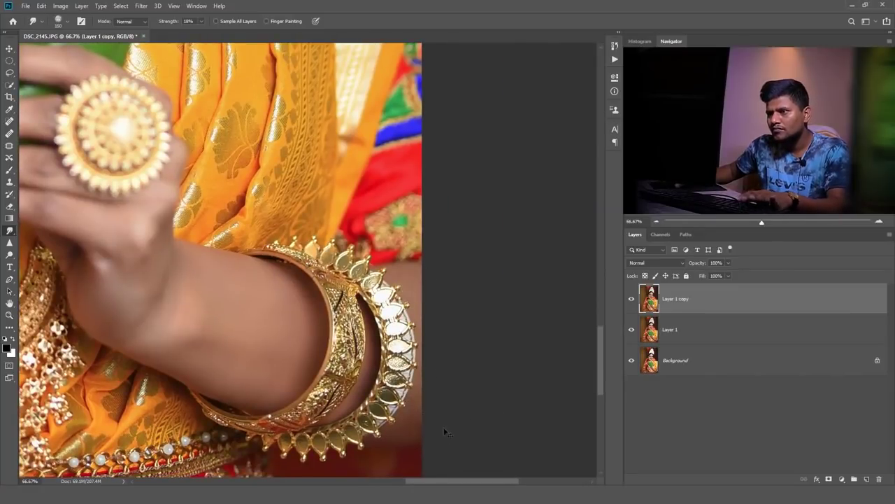
key(ctrl+minus)
key(ctrl+minus)
key(ctrl+minus)
key(ctrl+minus)
key(ctrl+minus)
key(ctrl+plus)
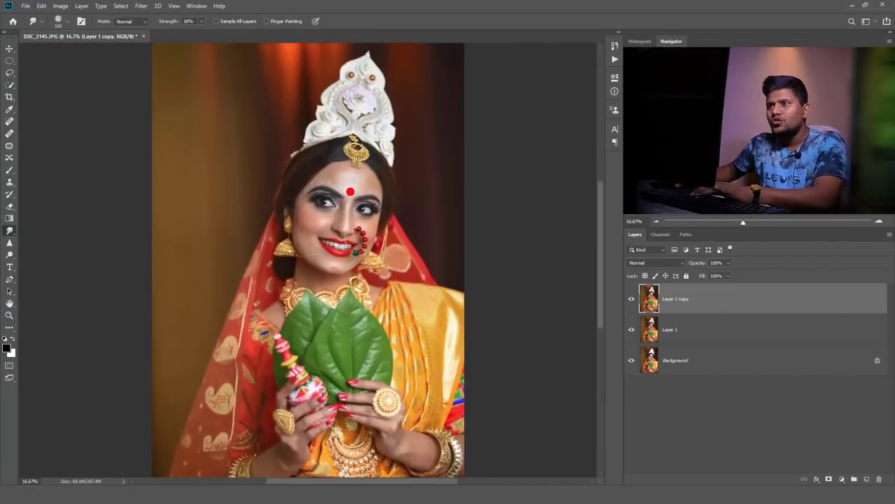
key(ctrl+plus)
key(ctrl+plus)
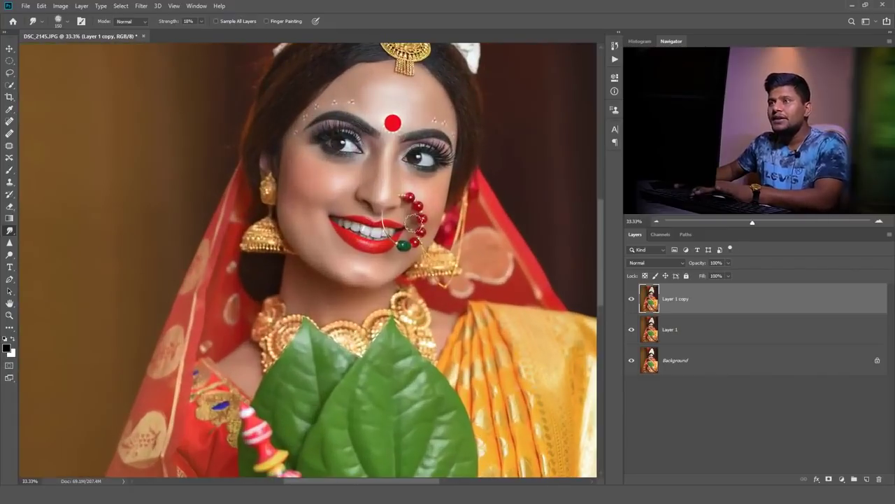
scroll(422, 254, up, 2)
key(ctrl+plus)
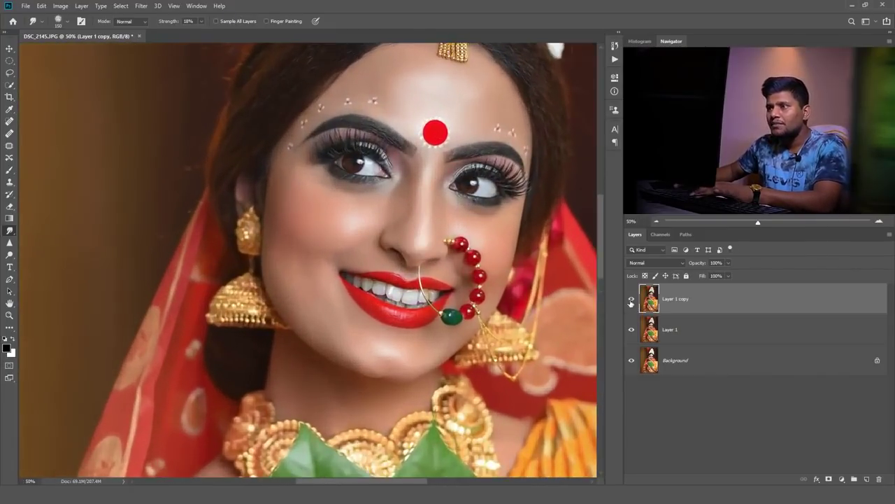
click(629, 302)
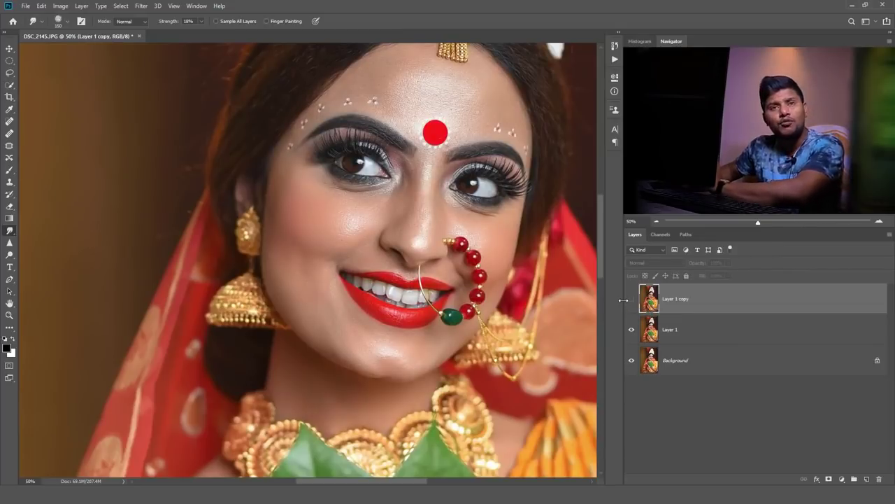
click(633, 300)
click(632, 300)
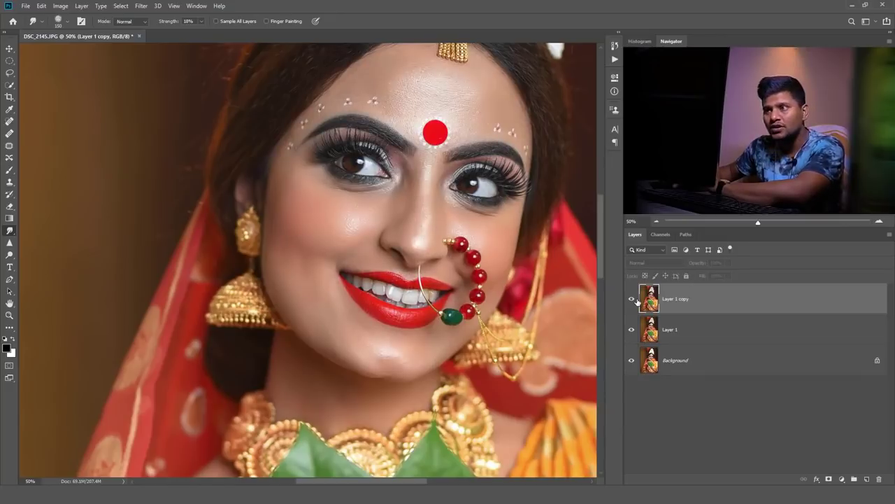
click(633, 300)
click(675, 342)
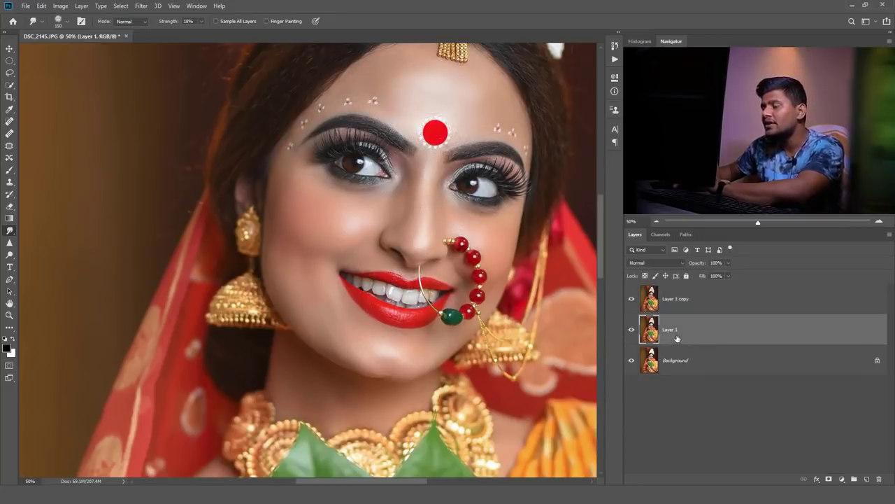
Duplicate Layer 1, move the copy to the top, and apply the High Pass filter
key(ctrl+j)
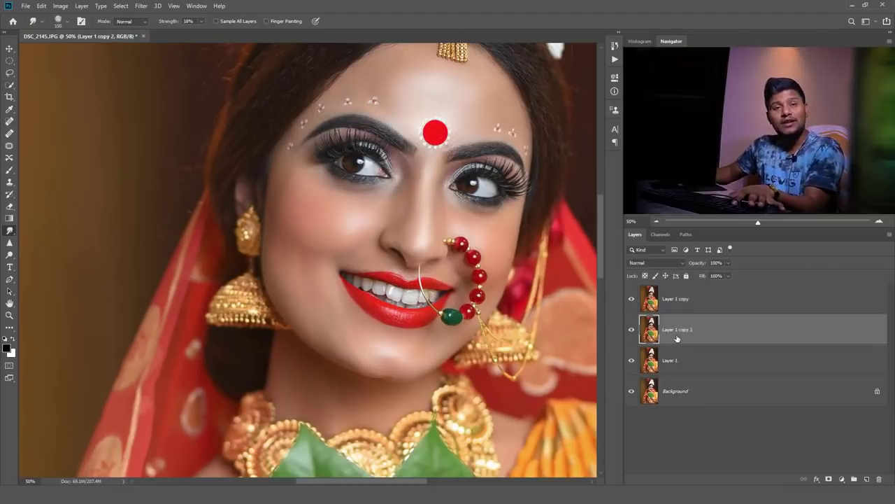
drag(676, 339, 676, 292)
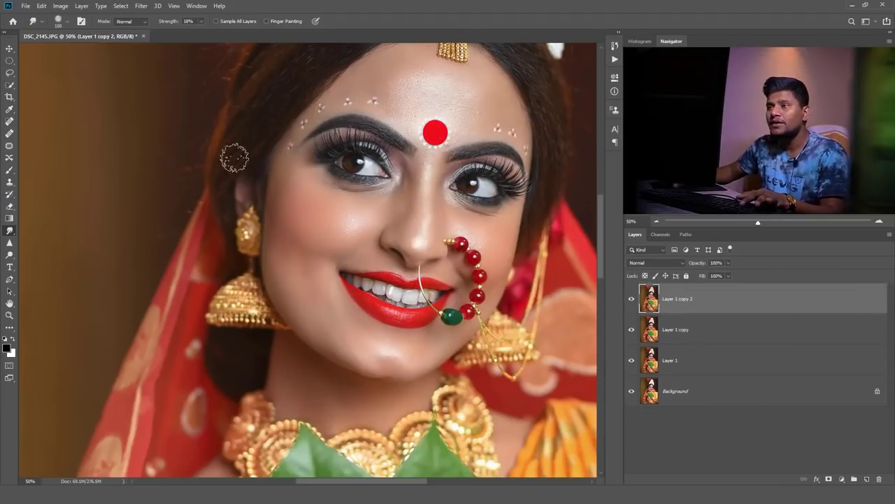
click(139, 6)
mouse_move(149, 191)
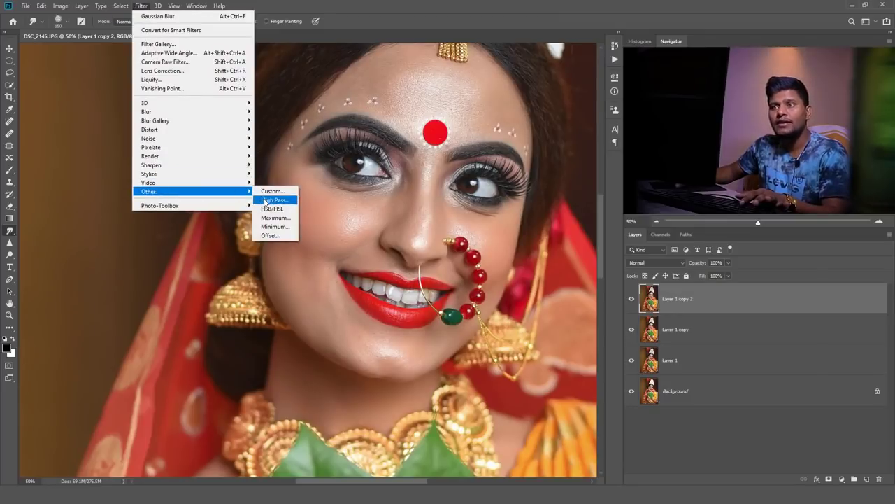
click(265, 202)
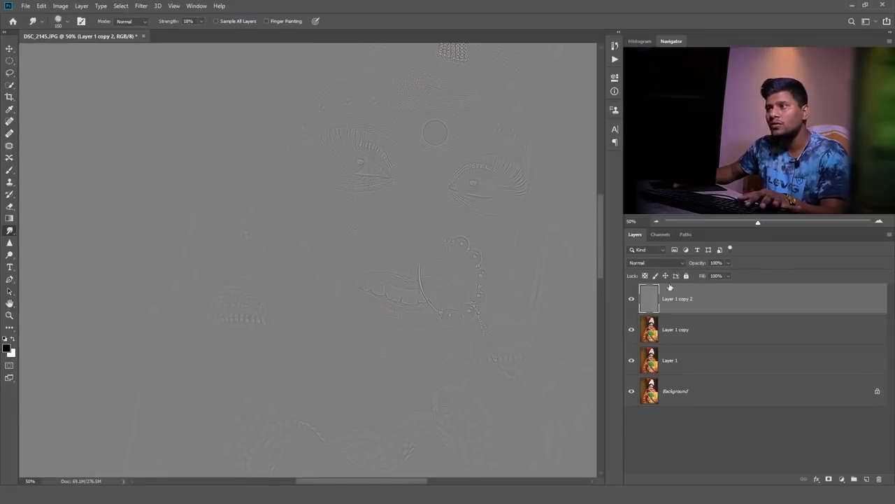
Set Layer 1 copy 2 to Overlay blend mode and add a layer mask
click(656, 264)
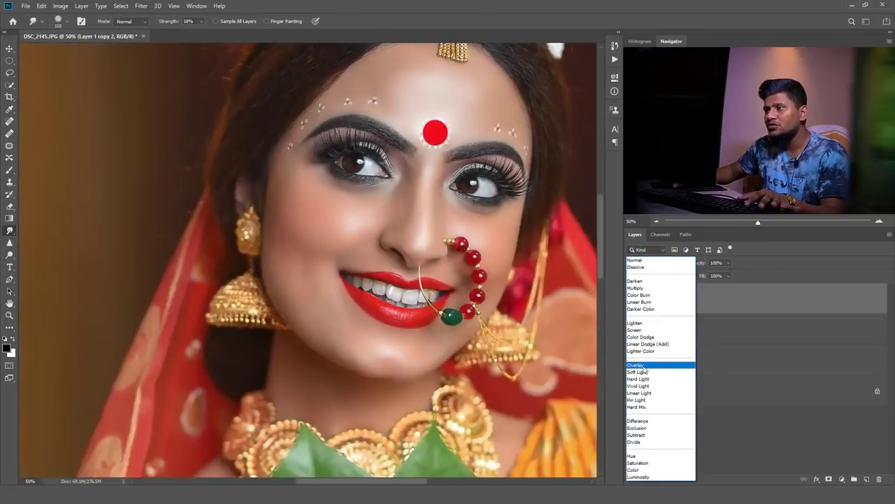
click(644, 367)
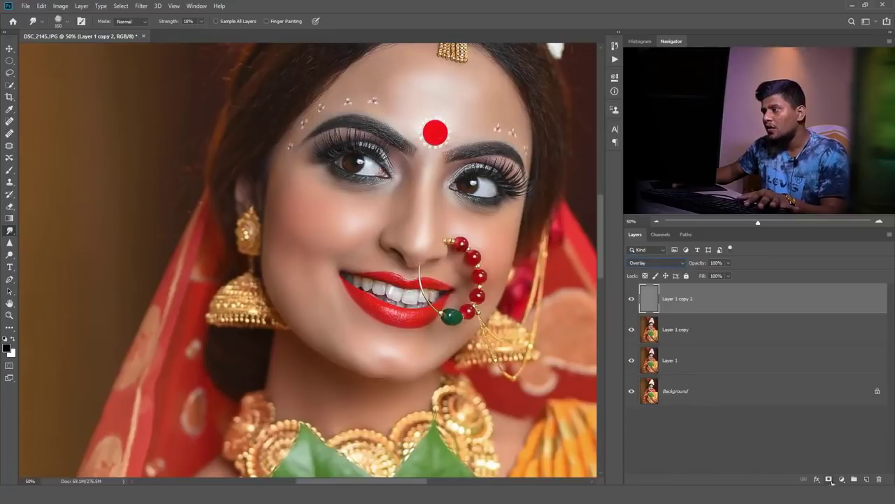
key(ctrl+minus)
key(ctrl+minus)
key(ctrl+minus)
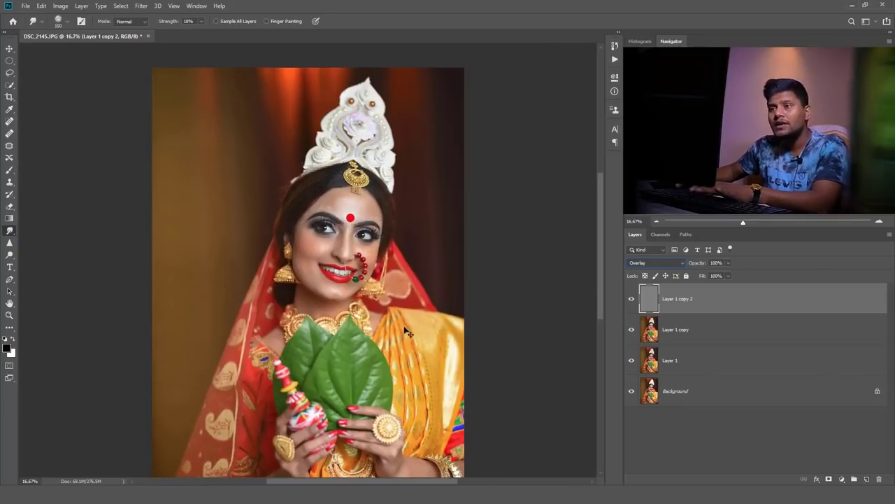
key(ctrl+plus)
key(ctrl+minus)
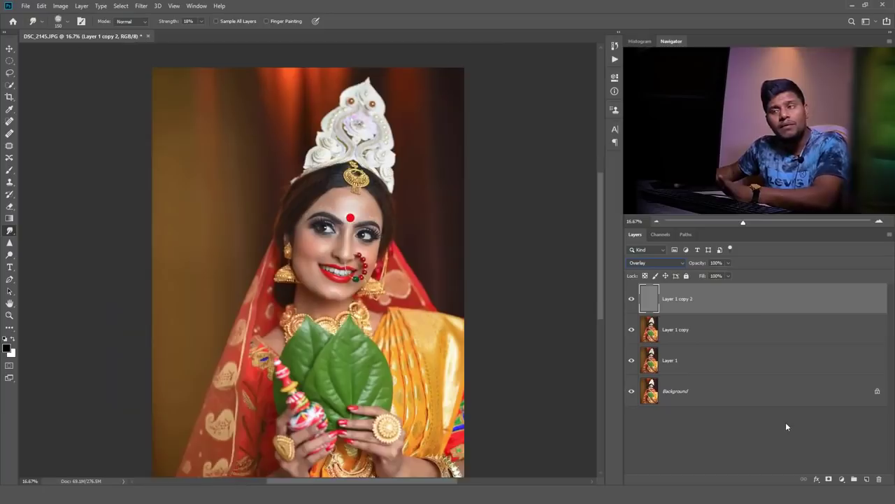
click(828, 479)
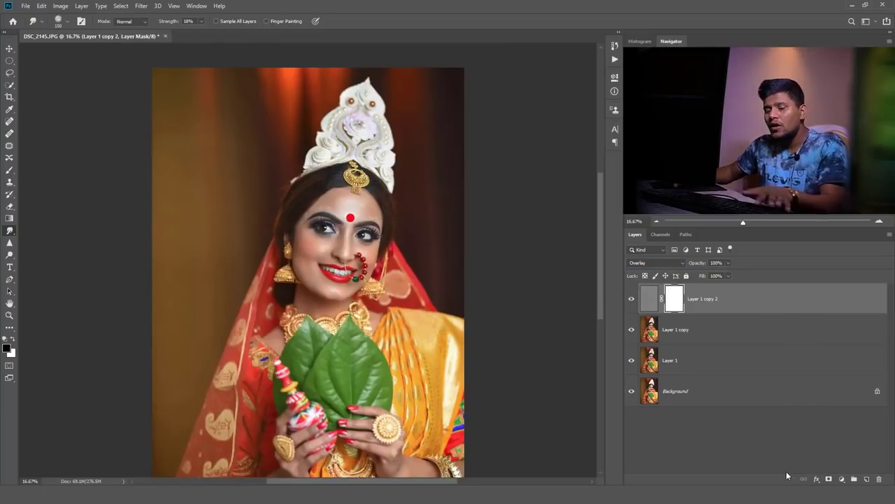
Invert Layer 1 copy 2's mask to black and set a 300 px, 0% hardness soft round brush
key(ctrl+i)
key(ctrl+plus)
key(ctrl+plus)
key(ctrl+plus)
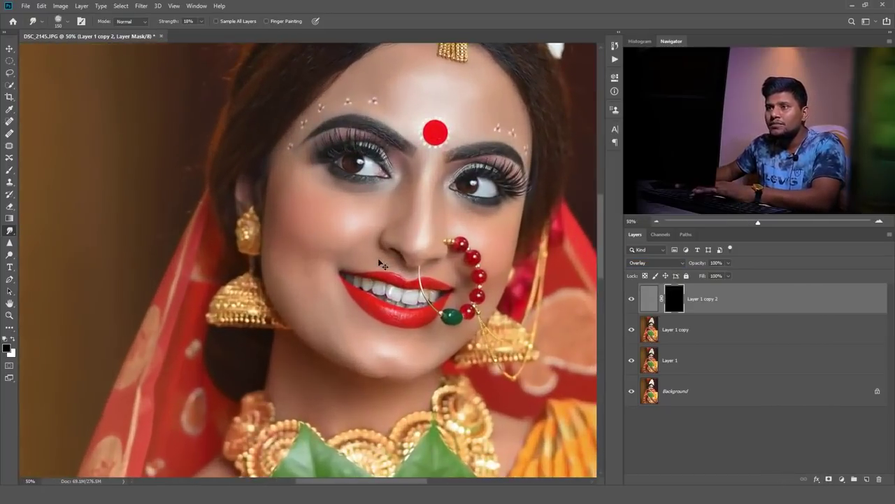
click(9, 171)
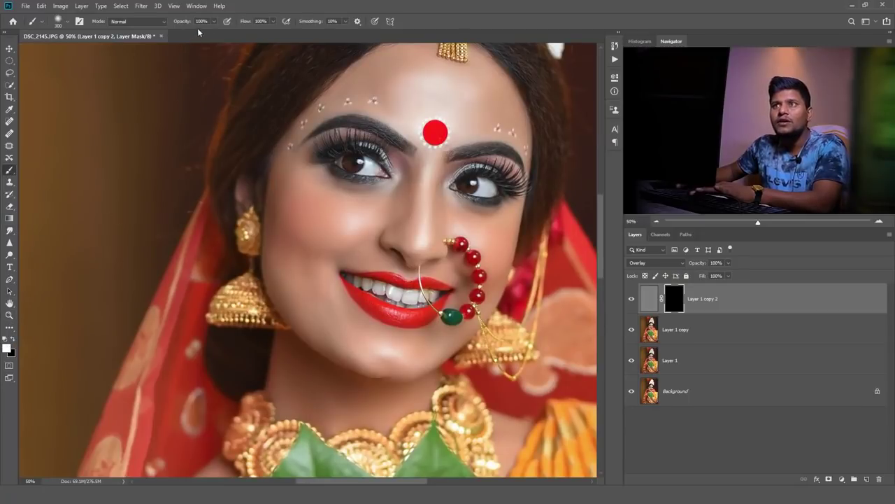
right_click(355, 145)
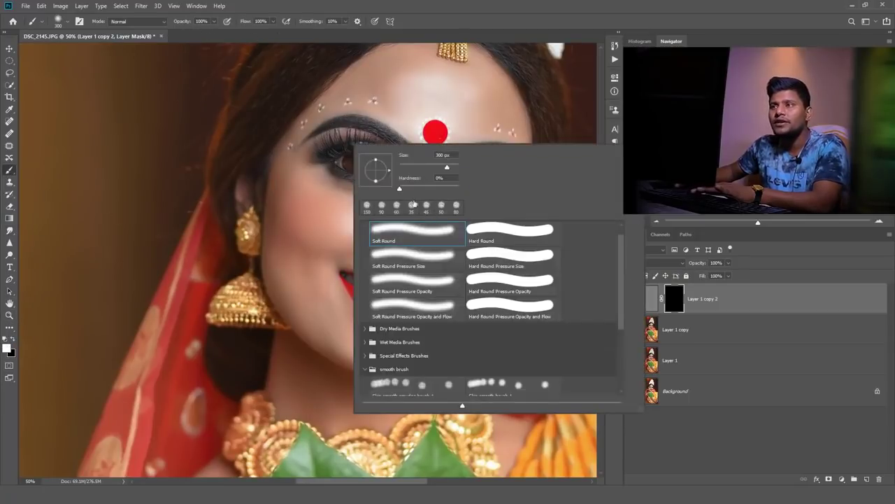
key(Return)
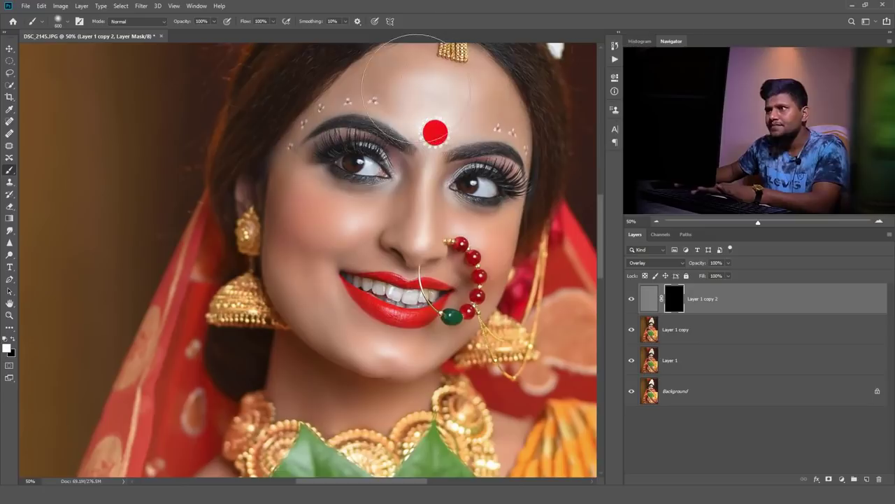
Paint white over the bride's face on the mask to reveal the Overlay sharpening
drag(420, 144, 419, 217)
scroll(485, 240, down, 5)
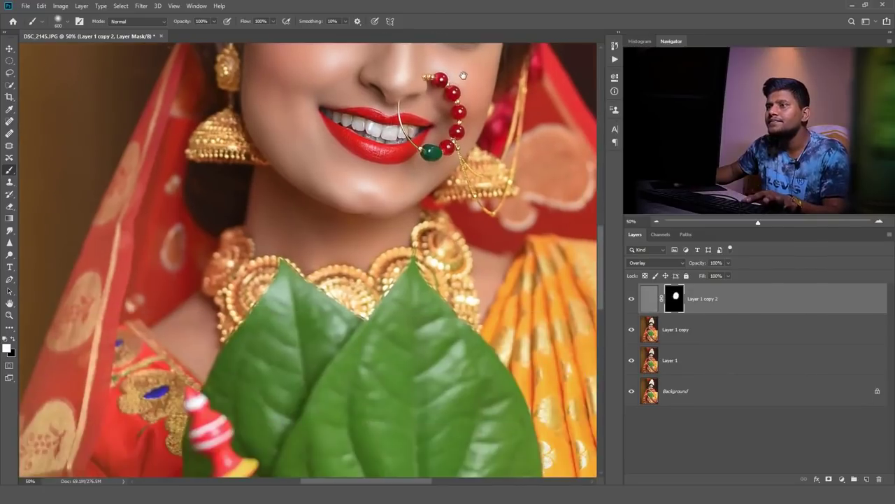
scroll(418, 163, down, 5)
scroll(390, 236, up, 4)
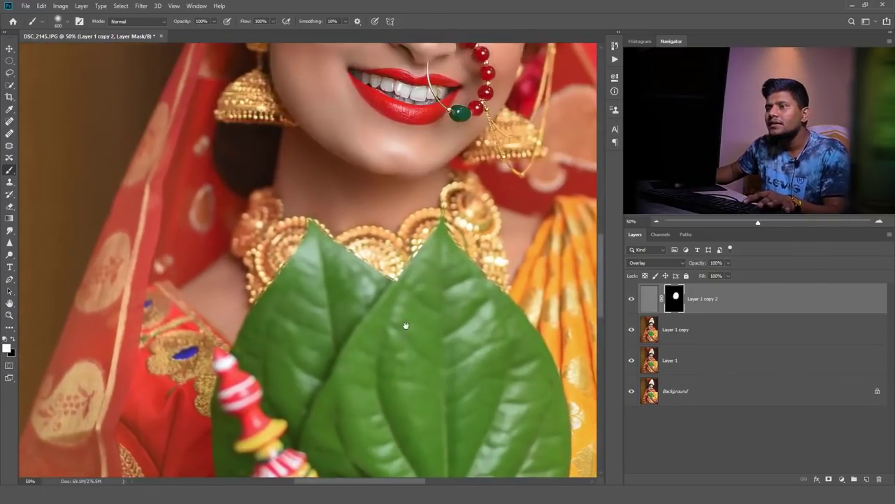
scroll(403, 324, up, 2)
scroll(363, 266, up, 5)
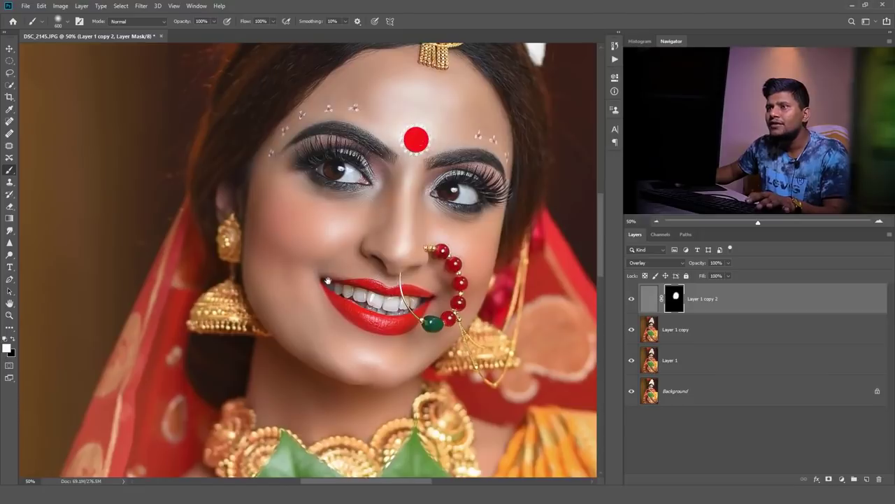
scroll(328, 231, up, 5)
scroll(439, 329, down, 3)
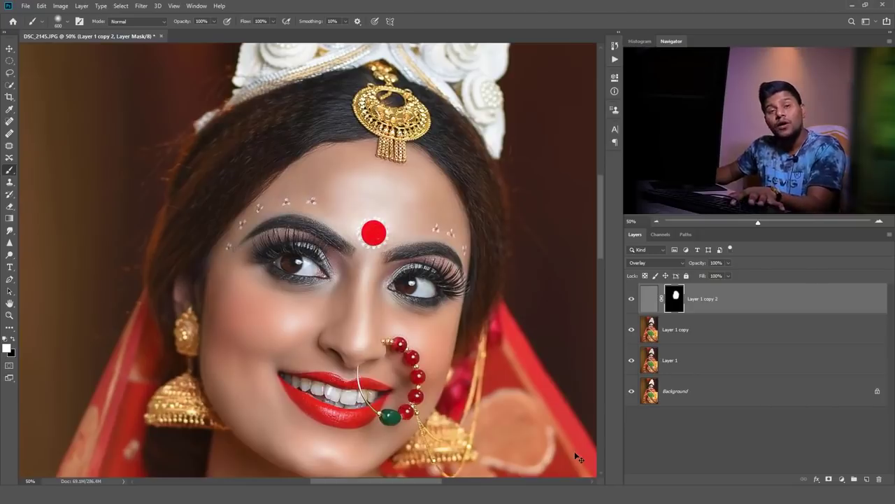
Duplicate Layer 1 copy 2 into Layer 1 copy 3 at 53% opacity, then fit the image on screen
key(ctrl+j)
key(x)
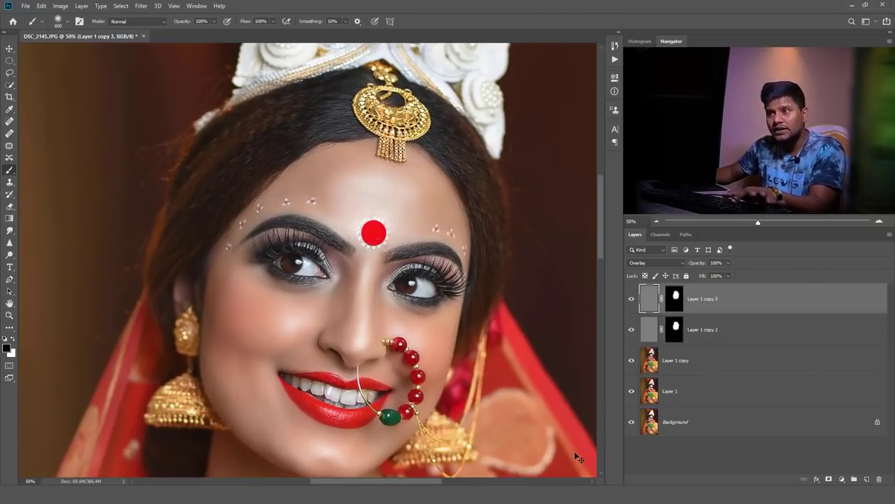
scroll(574, 451, down, 3)
scroll(573, 451, up, 2)
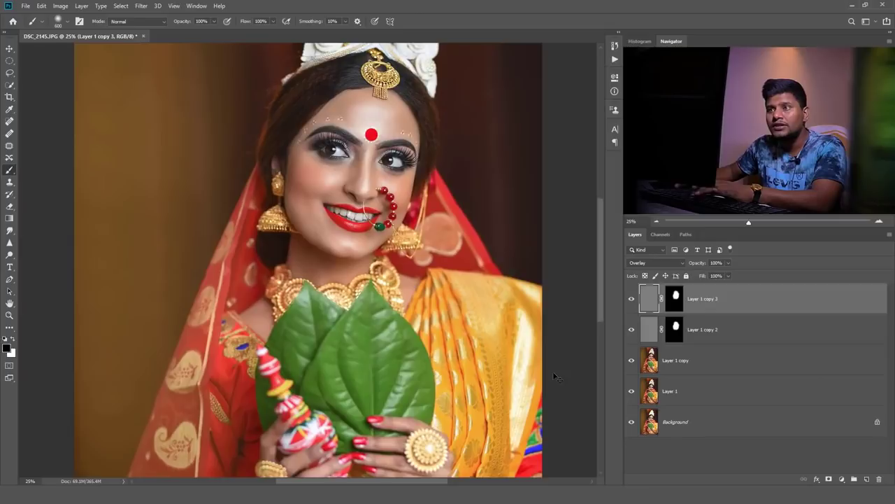
scroll(554, 377, up, 1)
scroll(504, 288, up, 2)
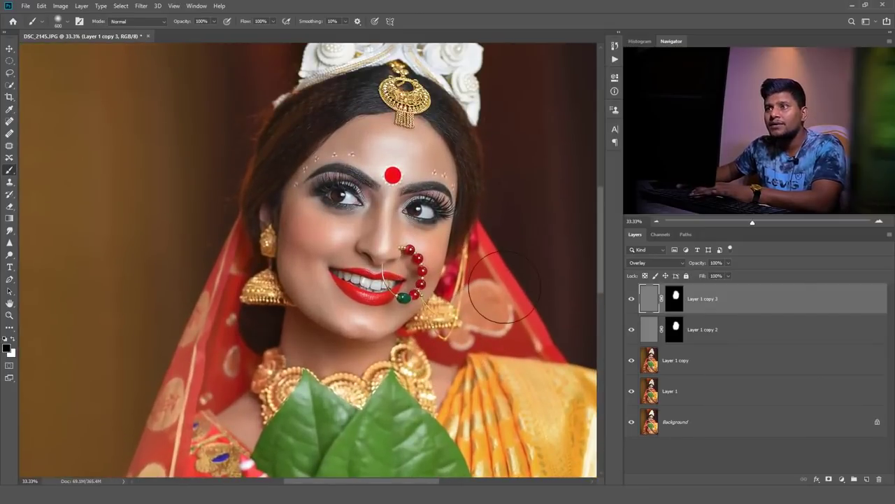
scroll(503, 288, up, 2)
scroll(440, 160, up, 1)
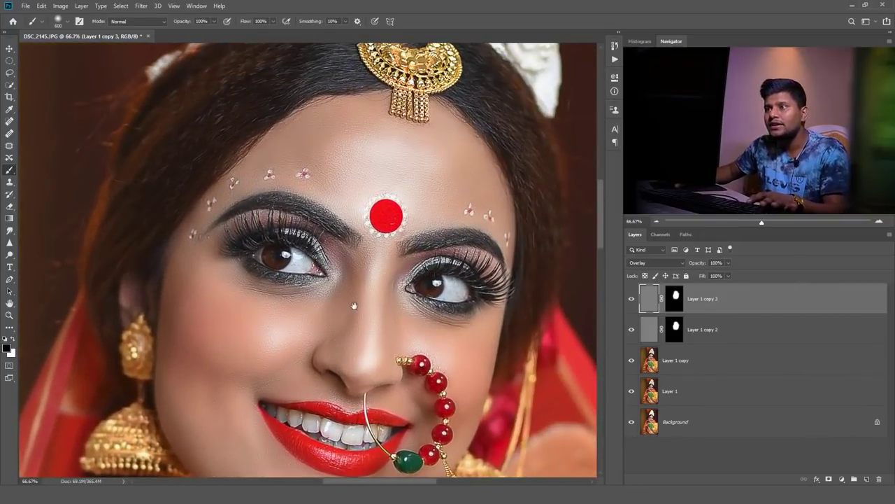
drag(354, 305, 384, 242)
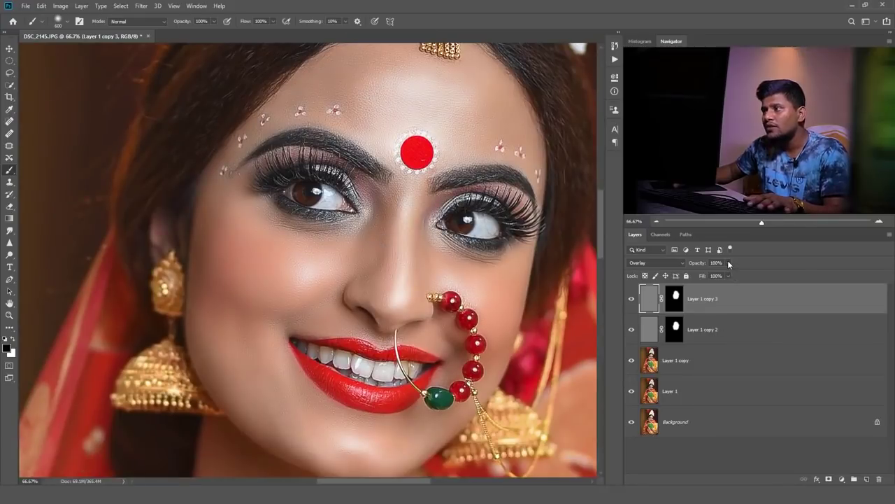
drag(709, 273, 709, 273)
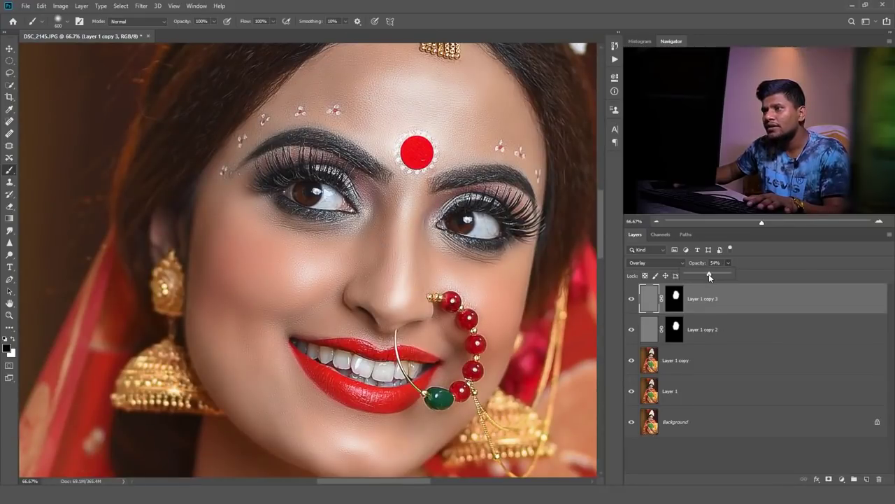
key(ctrl+0)
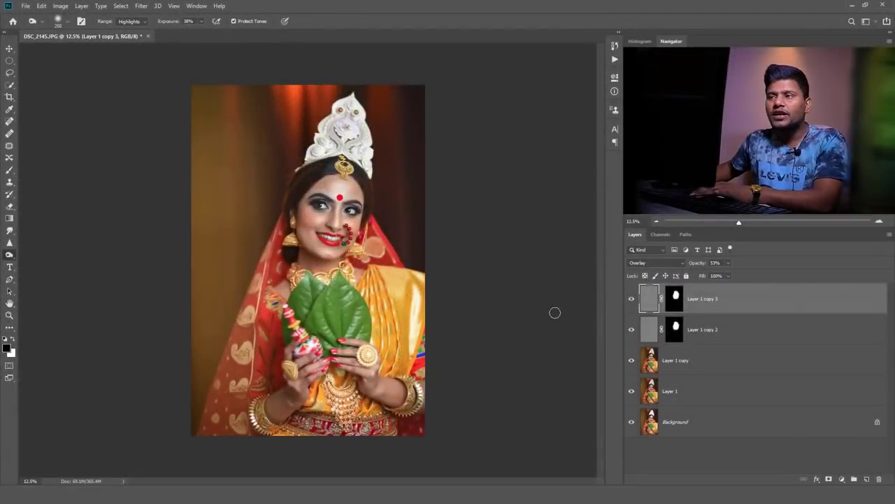
Create Layer 2, fill it via Edit > Fill with 50% Gray, and set it to Overlay
click(866, 479)
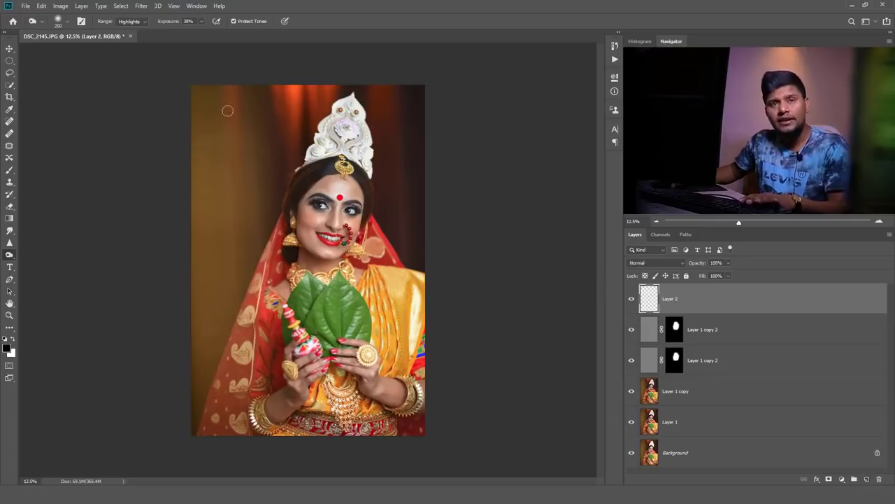
click(42, 6)
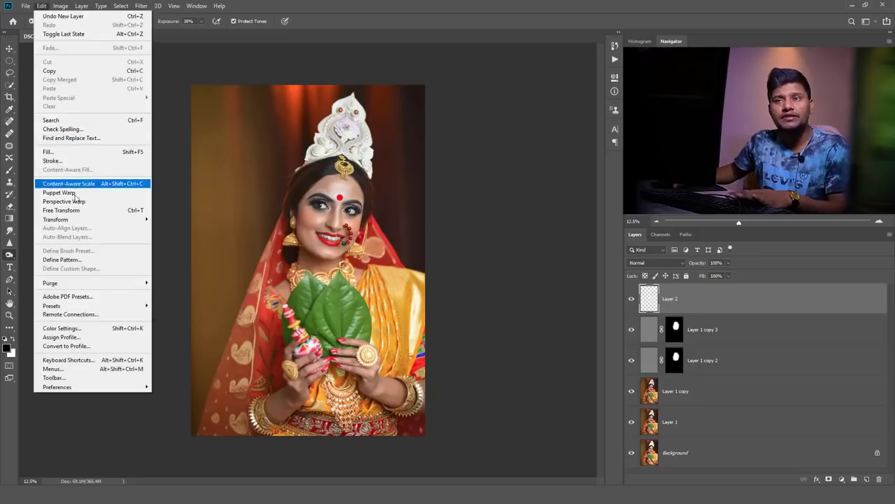
click(62, 153)
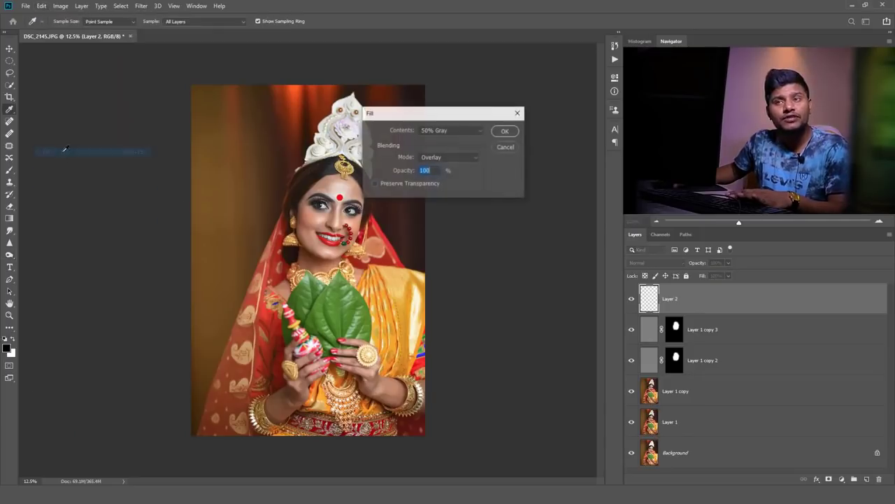
click(501, 132)
key(ctrl+plus)
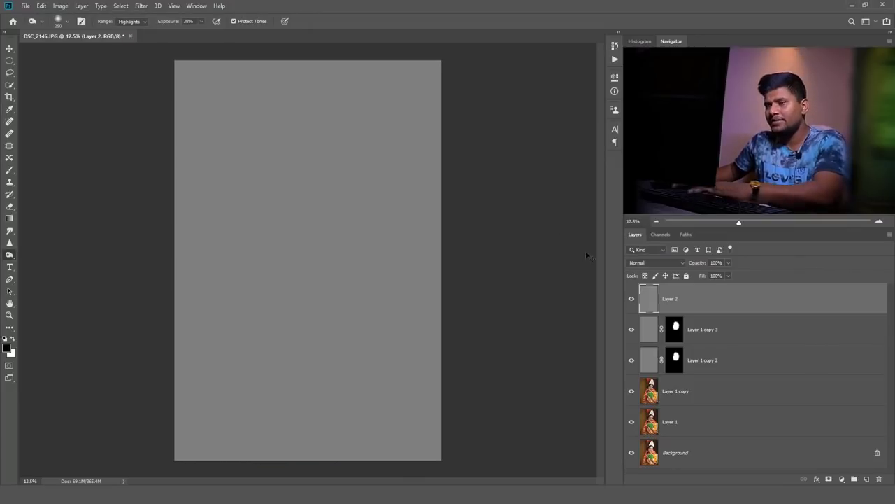
click(651, 262)
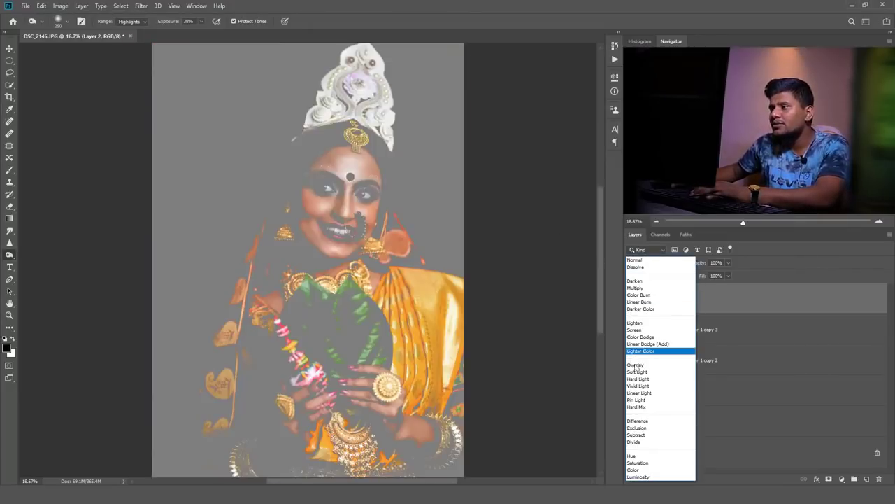
click(634, 368)
Zoom in on the eyes and select the Dodge tool set to Highlights at 8% exposure
key(ctrl+plus)
key(ctrl+plus)
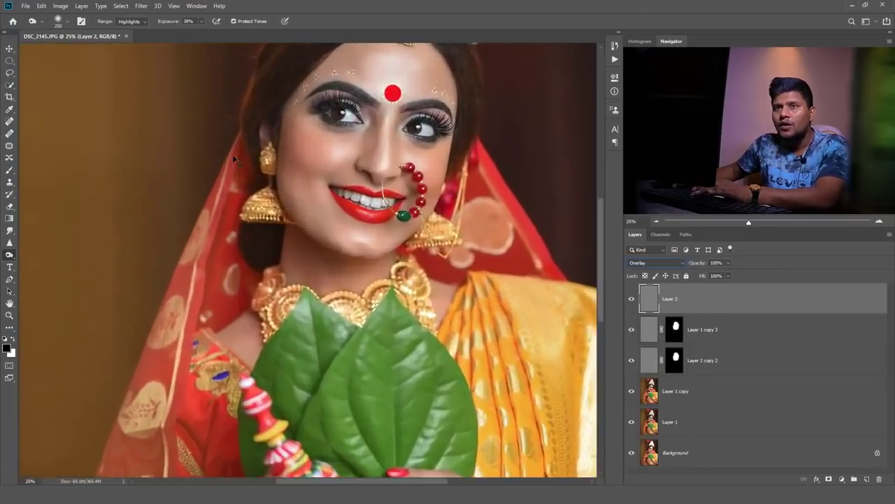
key(ctrl+plus)
key(ctrl+plus)
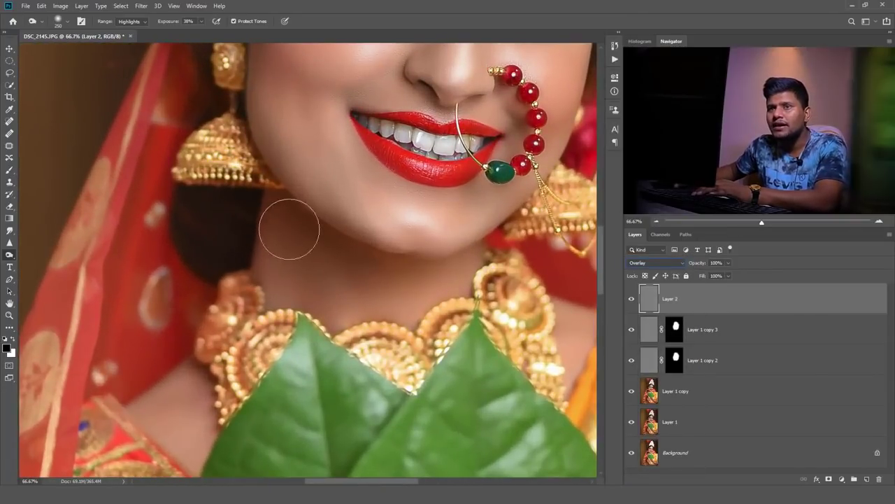
drag(290, 226, 250, 366)
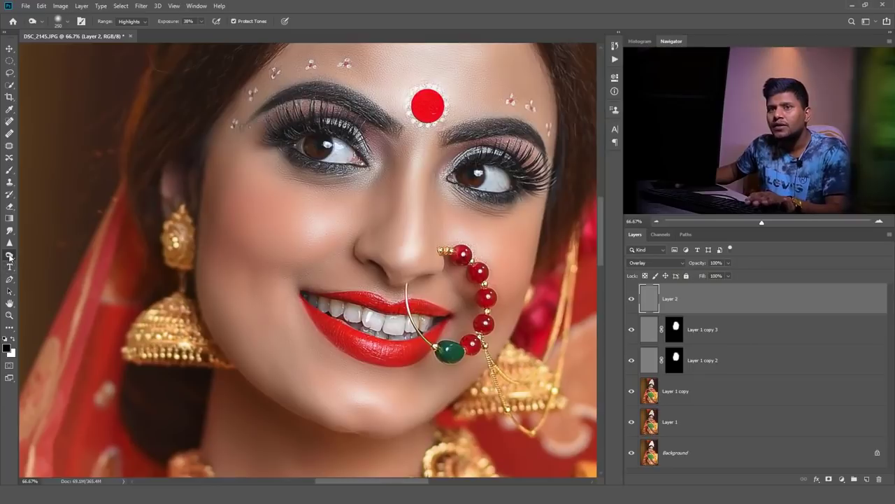
right_click(9, 256)
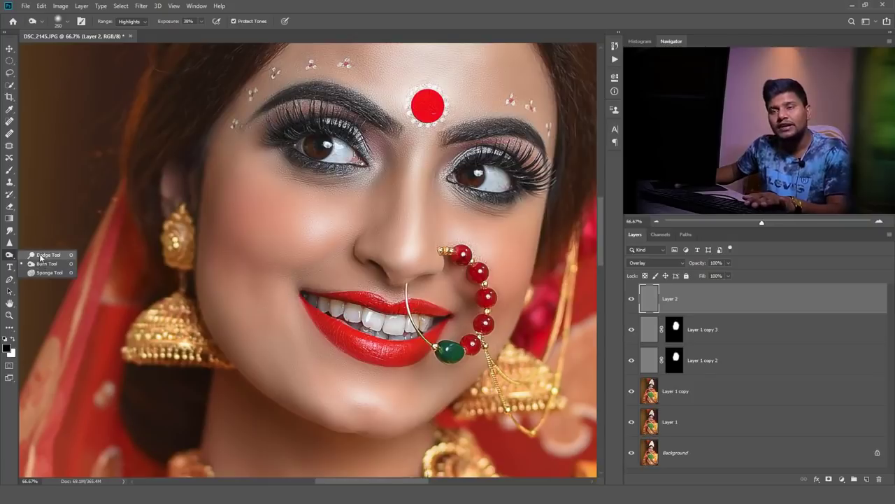
click(40, 256)
right_click(9, 256)
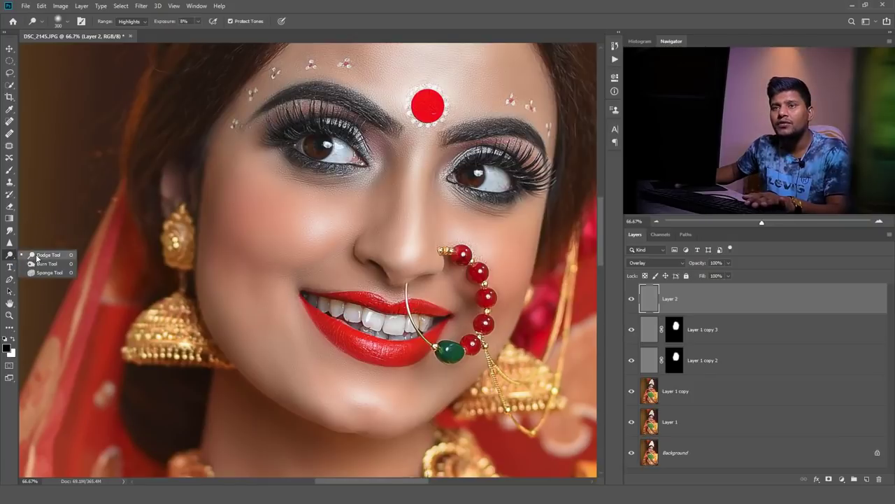
click(315, 11)
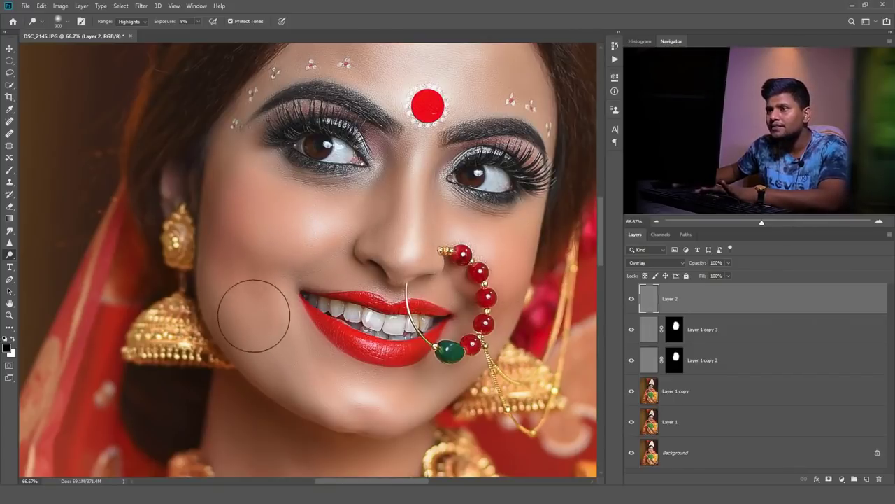
Resize the dodge brush and lighten the left eye's iris, then scroll down toward the hands
key(bracketleft)
key(bracketleft)
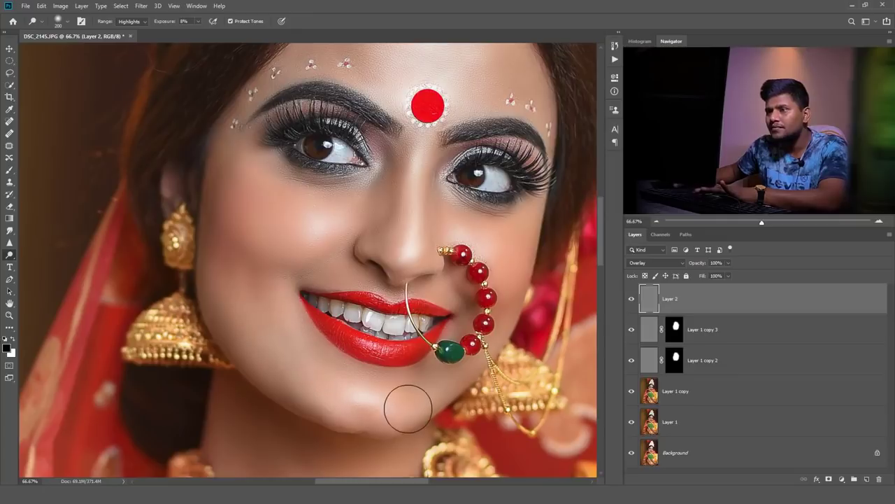
scroll(437, 265, up, 3)
key(bracketleft)
key(bracketleft)
key(bracketleft)
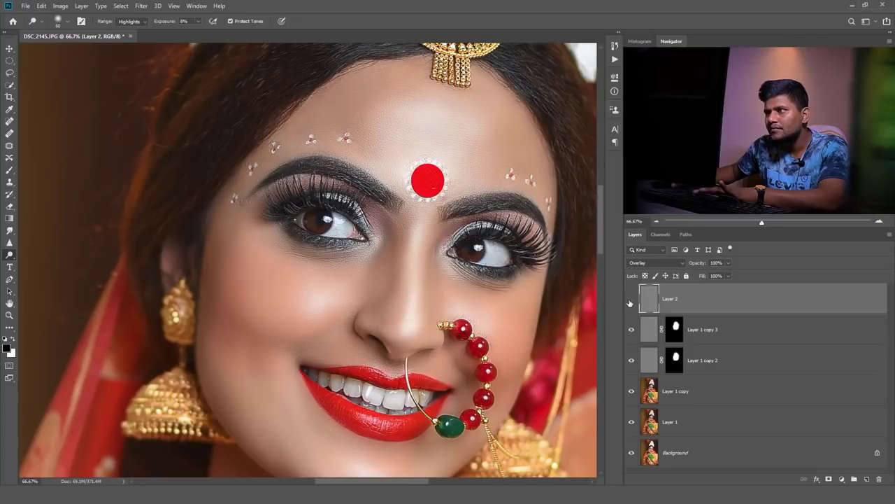
scroll(364, 189, up, 2)
key(bracketright)
key(bracketright)
key(bracketright)
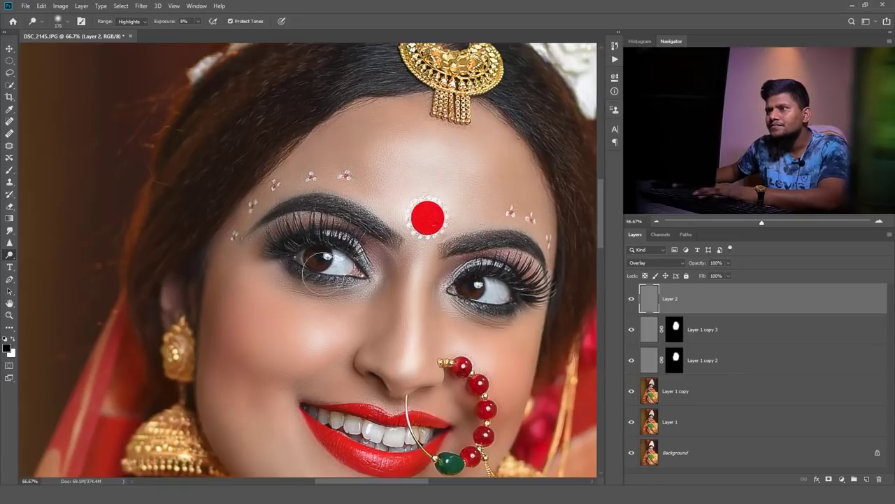
drag(320, 272, 346, 258)
key(ctrl+minus)
scroll(320, 384, down, 4)
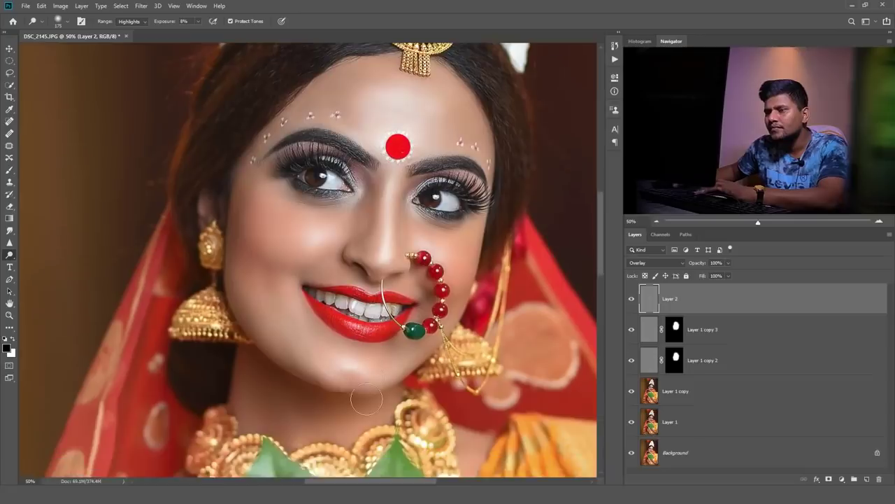
scroll(320, 384, down, 2)
scroll(379, 375, down, 2)
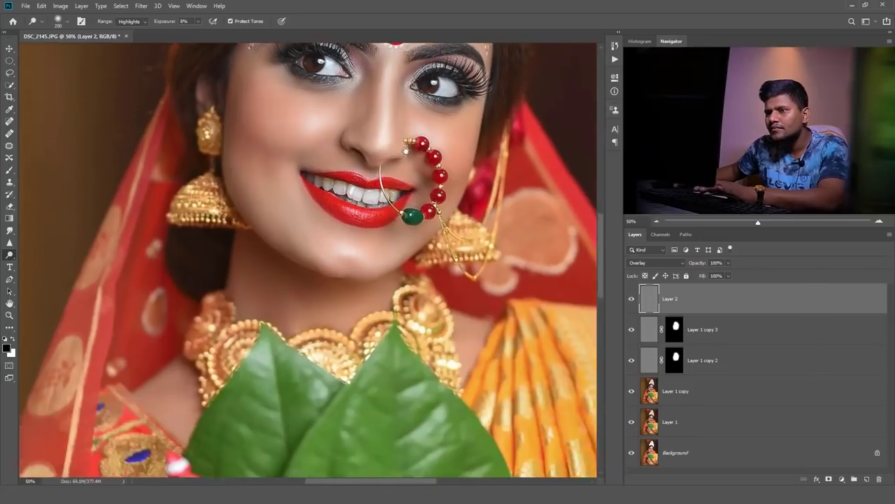
scroll(356, 315, down, 5)
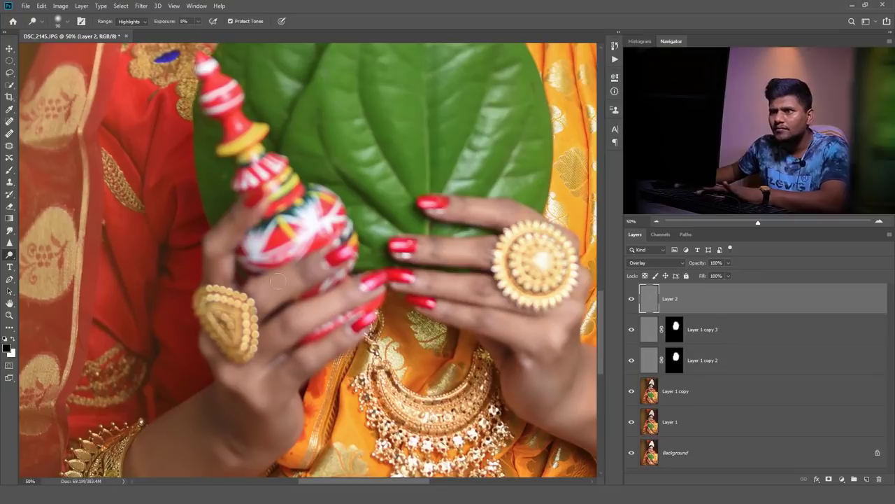
Enlarge the dodge brush to 400 and dodge the hands, forearm and gold bangles
key(bracketright)
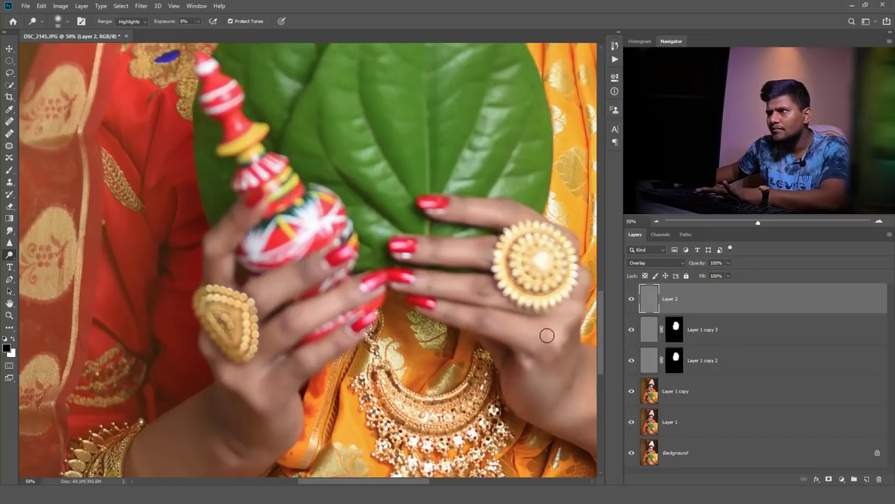
scroll(439, 379, down, 2)
scroll(439, 379, down, 3)
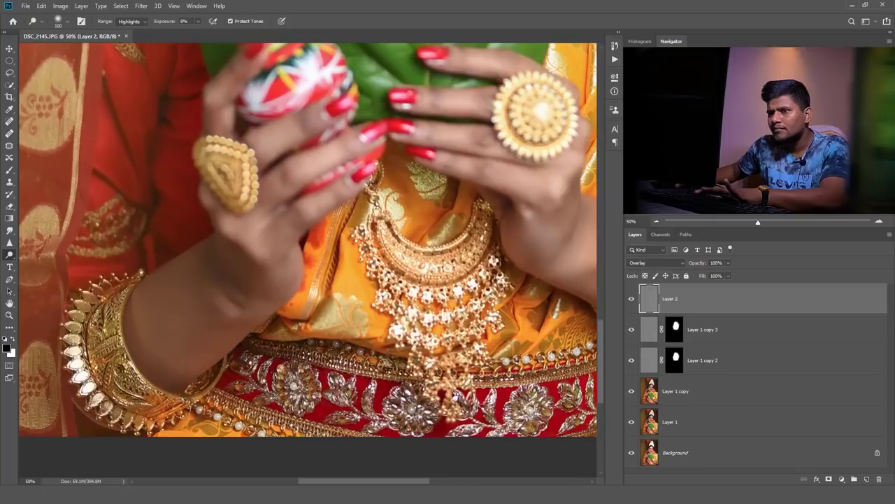
key(bracketright)
key(bracketright)
key(bracketright)
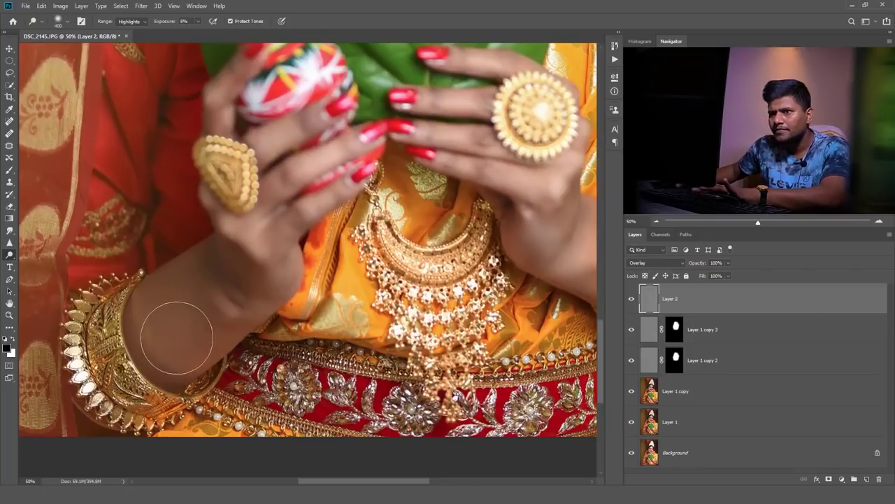
drag(387, 296, 160, 283)
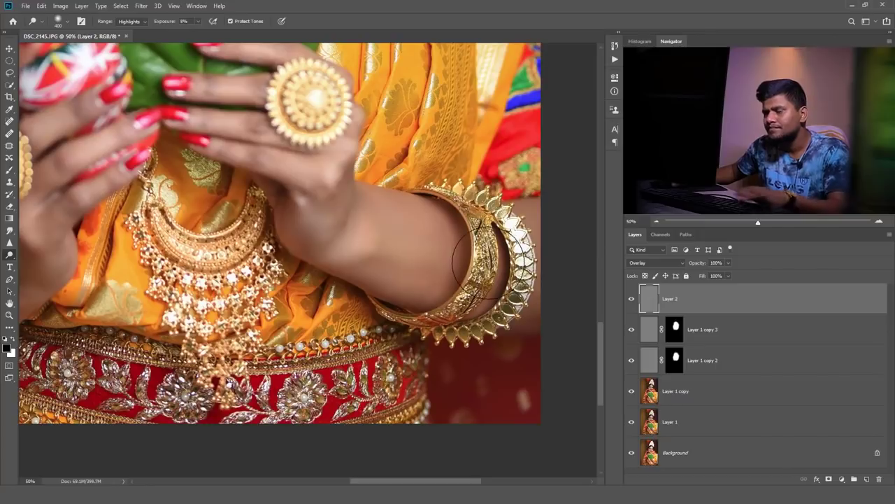
Toggle Layer 2's visibility to compare the full portrait with and without dodging
key(ctrl+minus)
key(ctrl+minus)
key(ctrl+minus)
key(ctrl+plus)
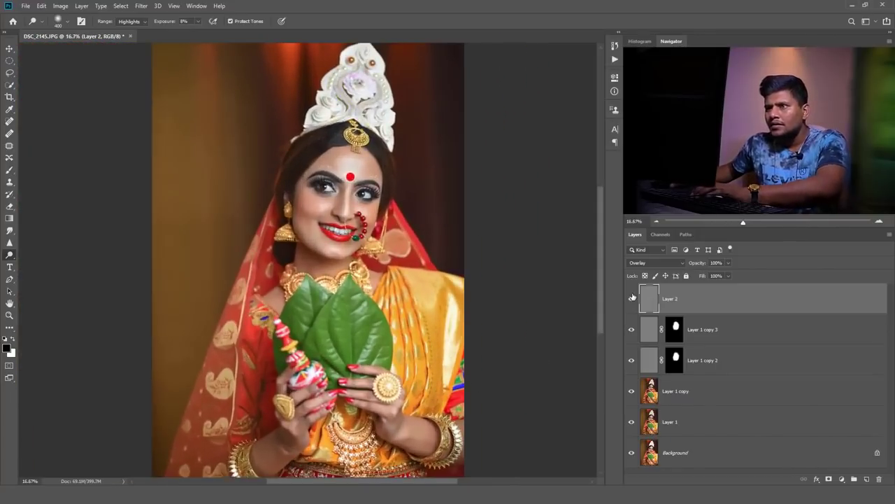
click(632, 299)
click(632, 298)
click(631, 299)
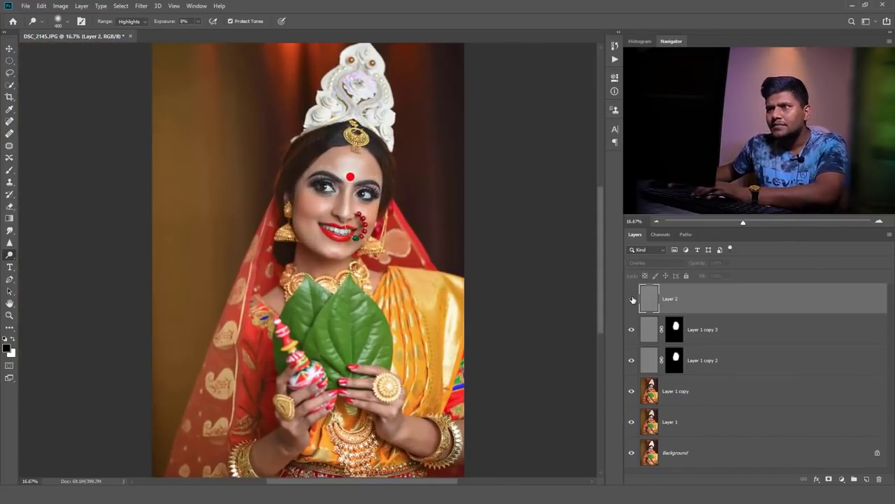
click(631, 299)
click(631, 299)
click(632, 299)
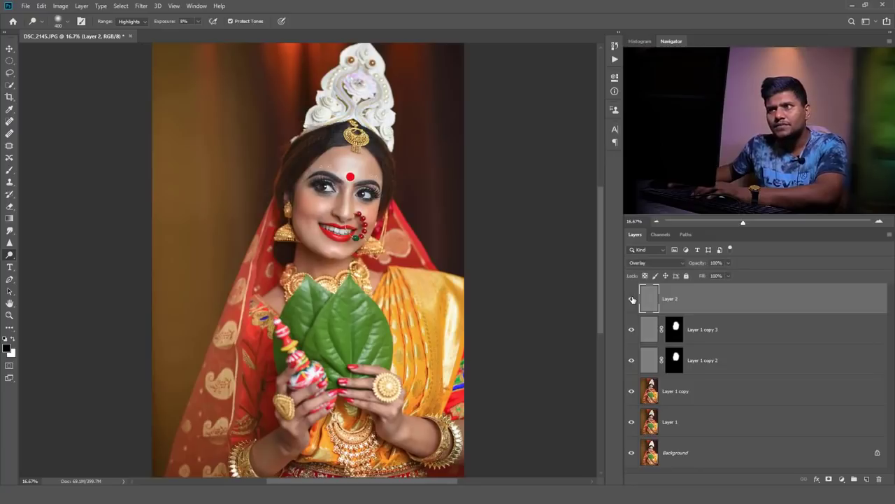
key(ctrl+minus)
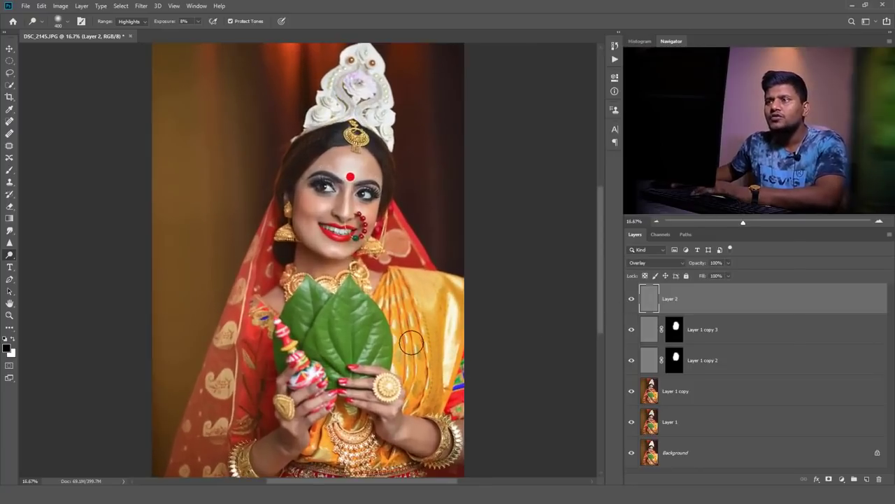
key(ctrl+plus)
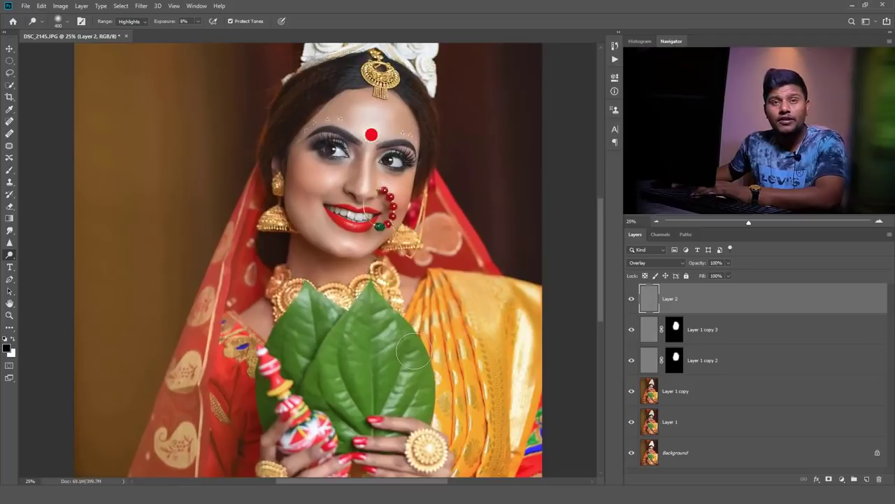
key(ctrl+plus)
key(ctrl+plus)
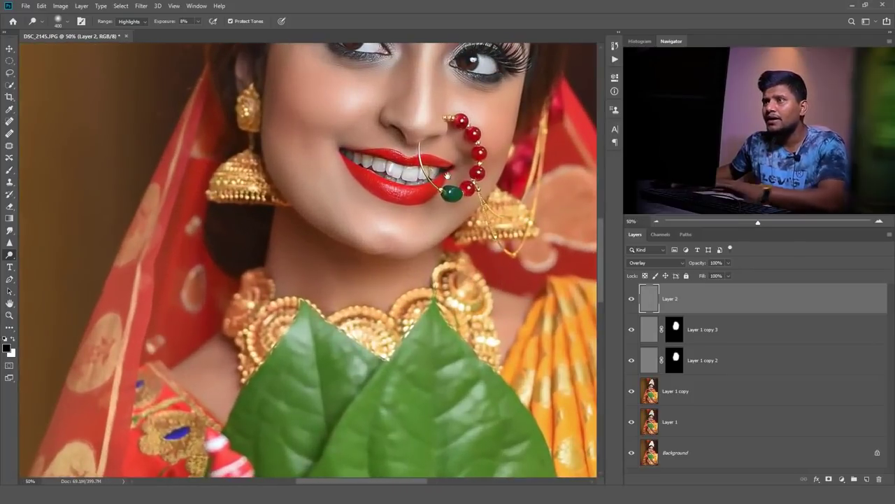
scroll(435, 296, up, 3)
key(ctrl+plus)
key(ctrl+plus)
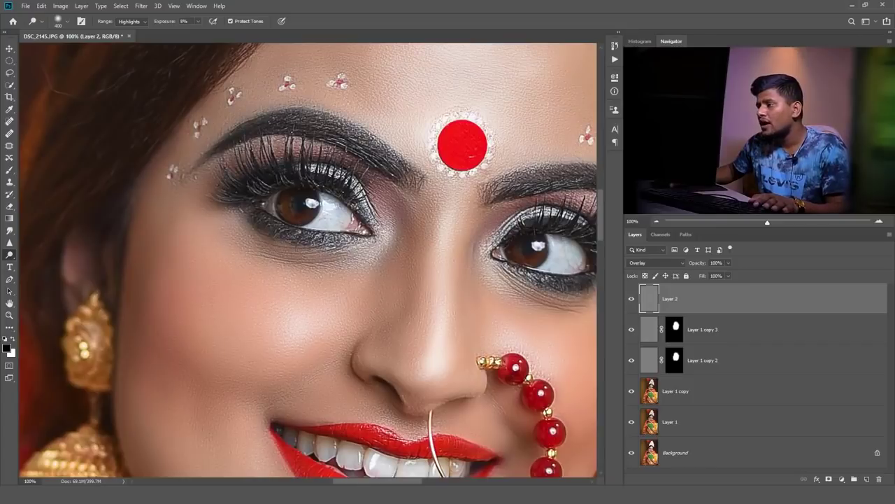
Add a Brightness/Contrast adjustment layer and invert its mask to hide the brightening
click(841, 479)
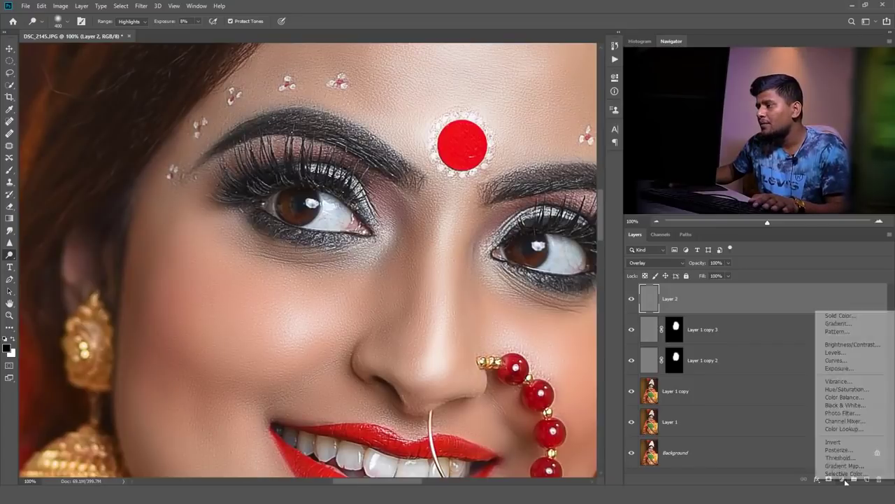
click(852, 344)
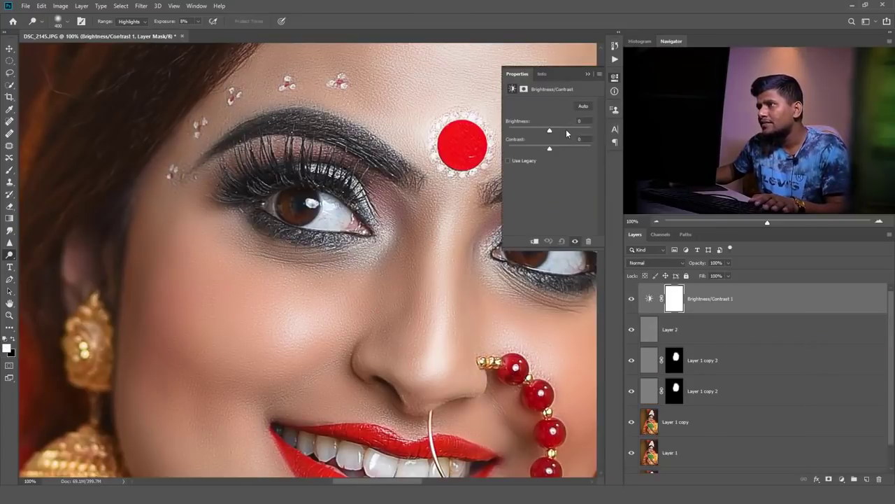
drag(566, 131, 574, 132)
key(ctrl+i)
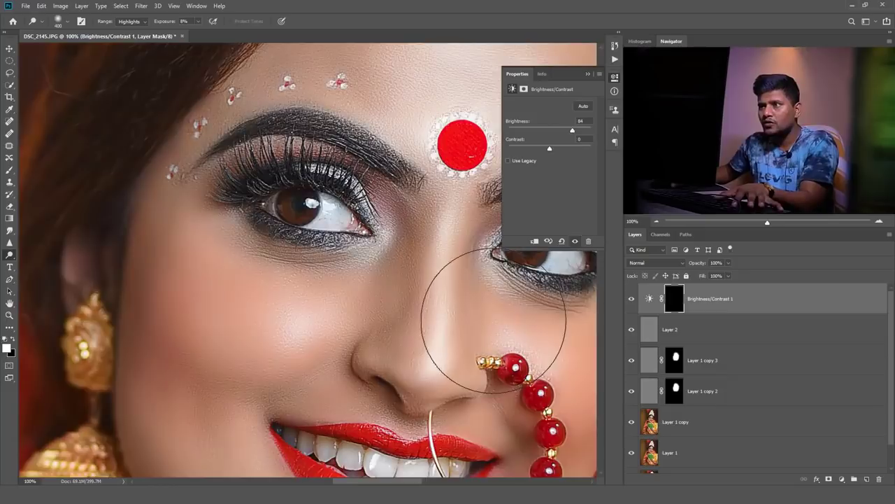
Paint white over both irises with a small brush, then toggle the layer to compare
key(ctrl+plus)
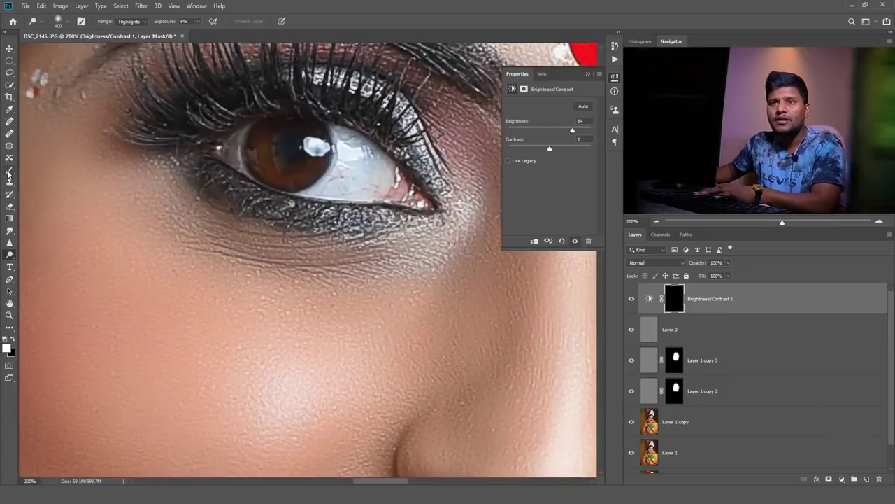
click(9, 171)
key(bracketleft)
key(bracketleft)
key(bracketleft)
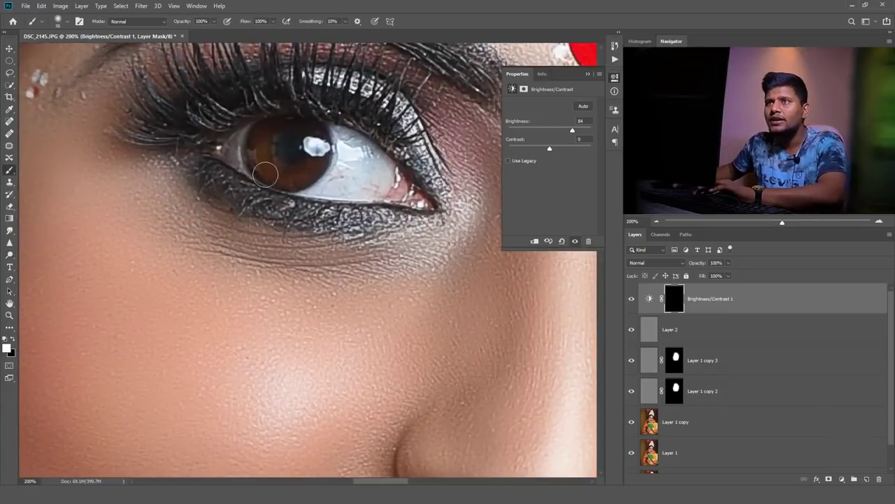
drag(262, 132, 290, 174)
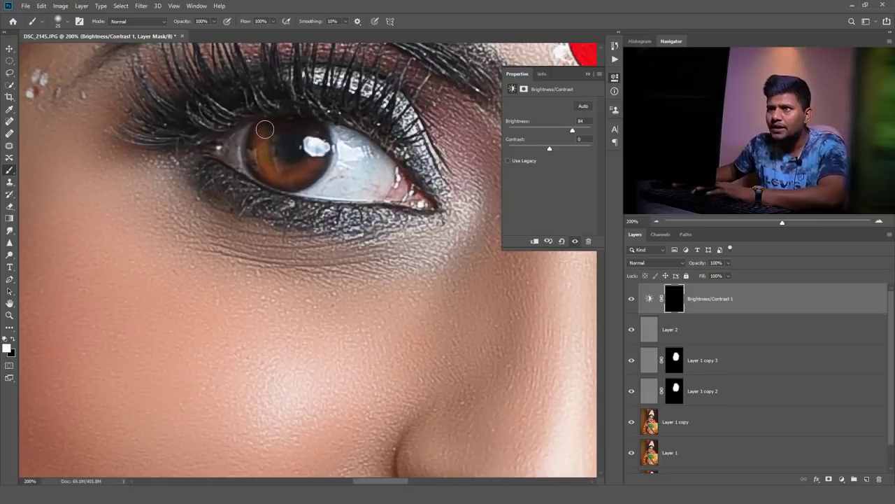
drag(335, 198, 235, 225)
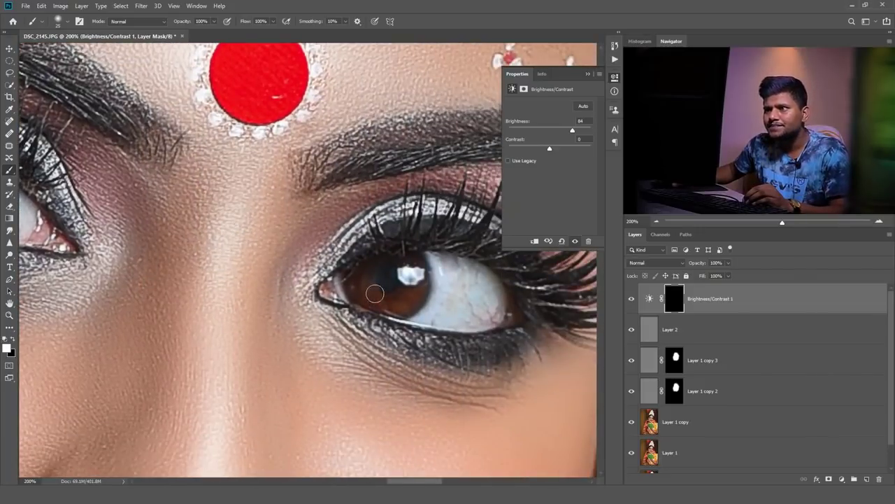
drag(361, 285, 418, 267)
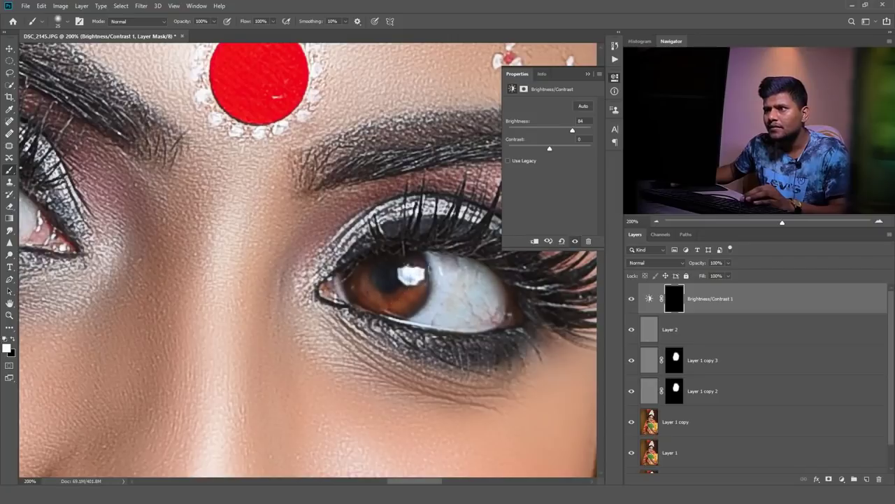
click(632, 298)
click(632, 299)
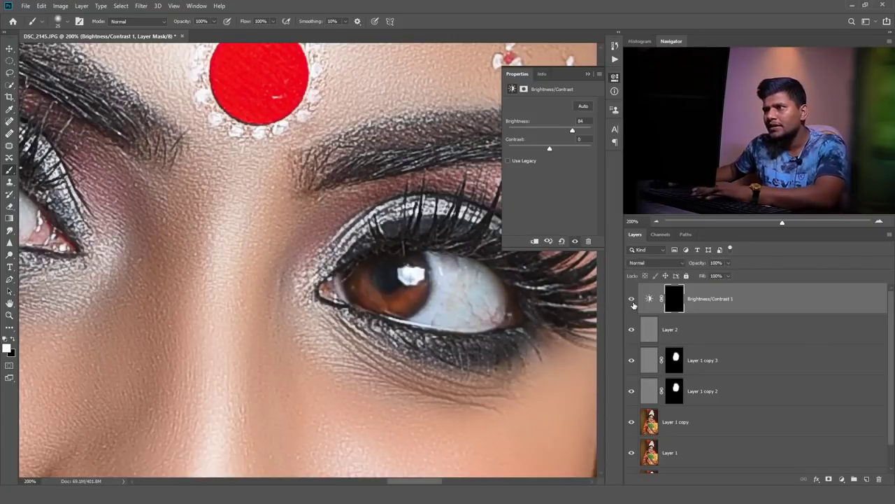
Fit the photo on screen and lower the Brightness from 84 to 78
key(ctrl+1)
key(ctrl+0)
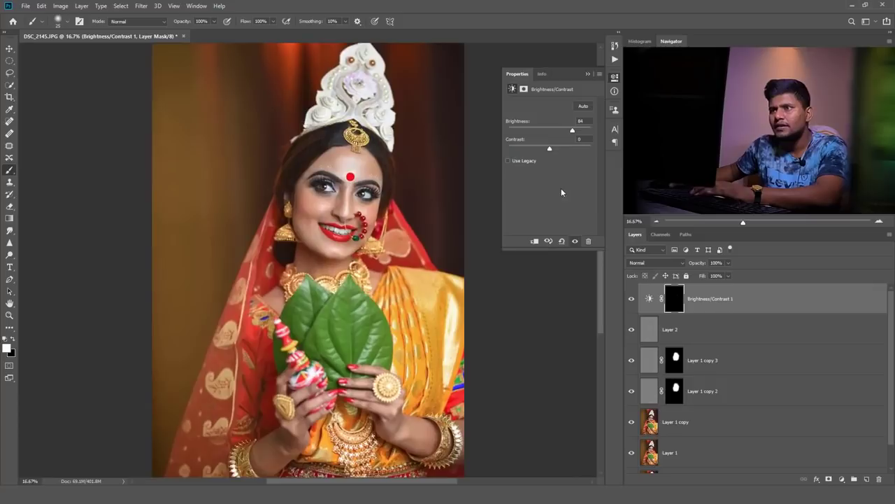
drag(568, 132, 571, 131)
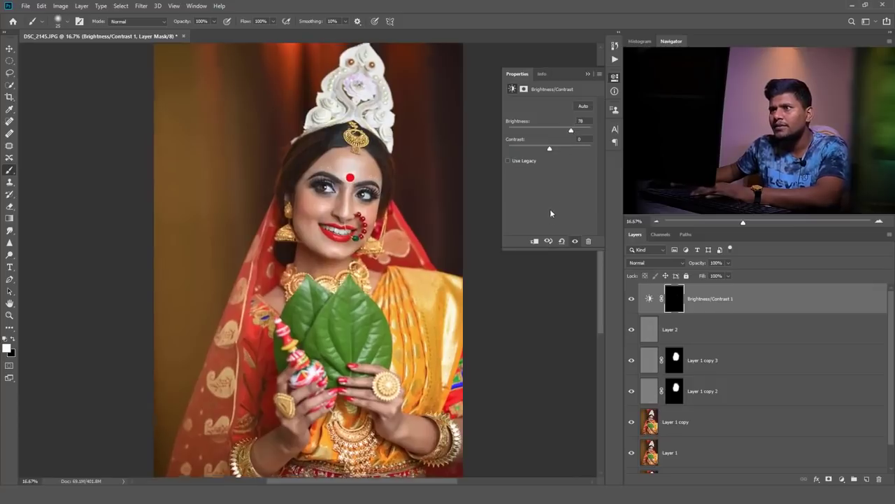
key(ctrl+minus)
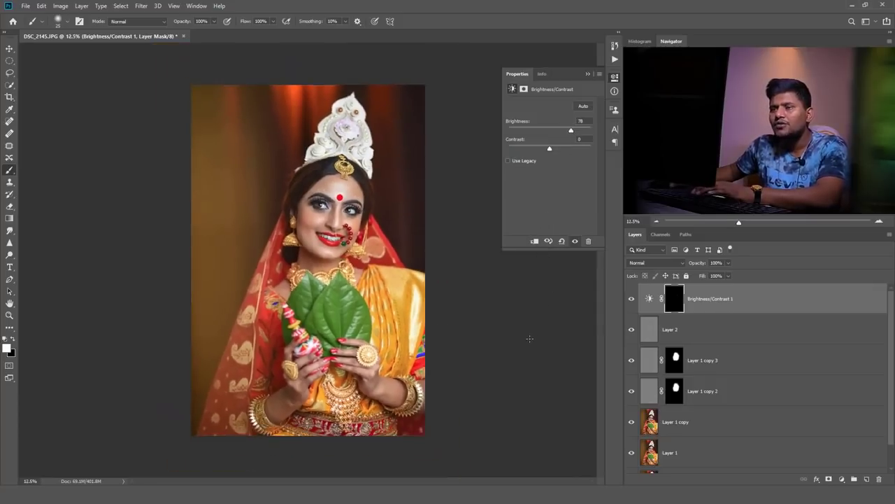
Merge all visible layers into a new Layer 3 and launch the Camera Raw Filter
key(ctrl+2)
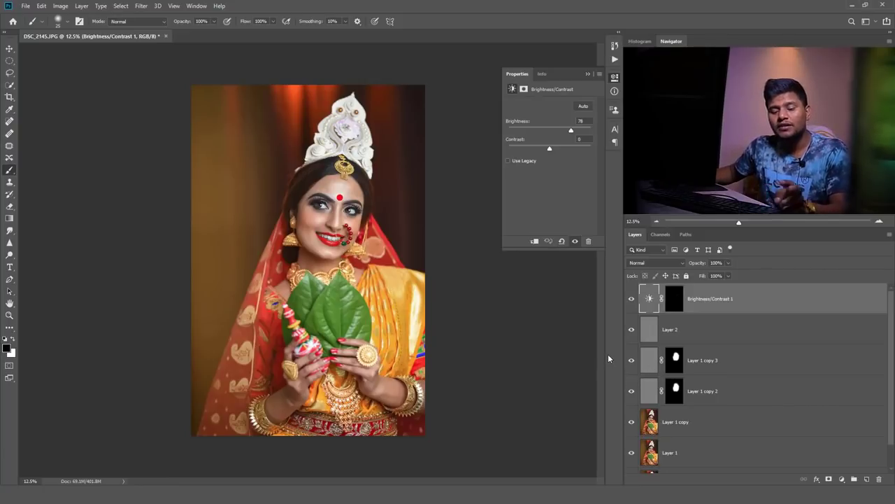
key(ctrl+alt+shift+e)
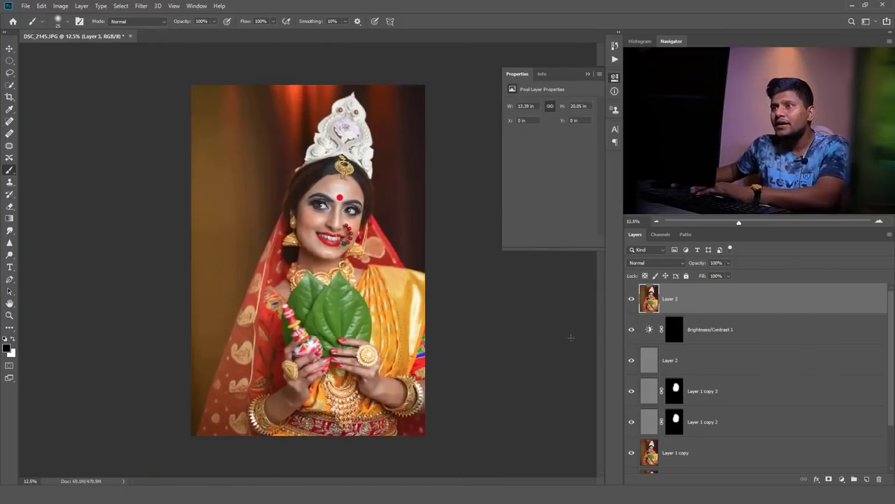
click(142, 6)
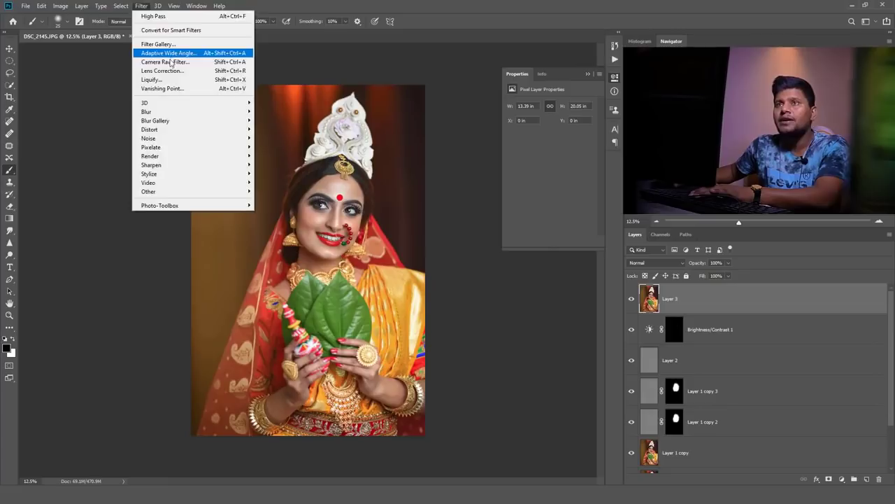
click(175, 56)
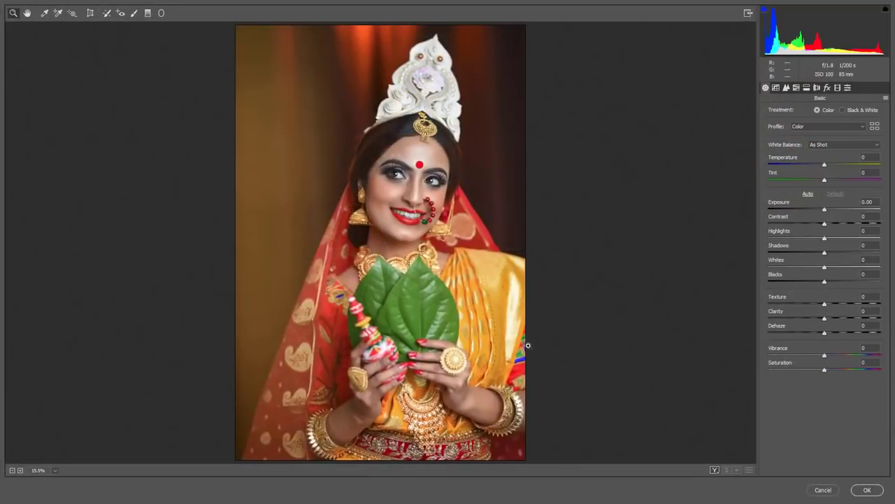
In Camera Raw HSL, raise Reds saturation to +13 and shift Reds hue to -10
click(796, 87)
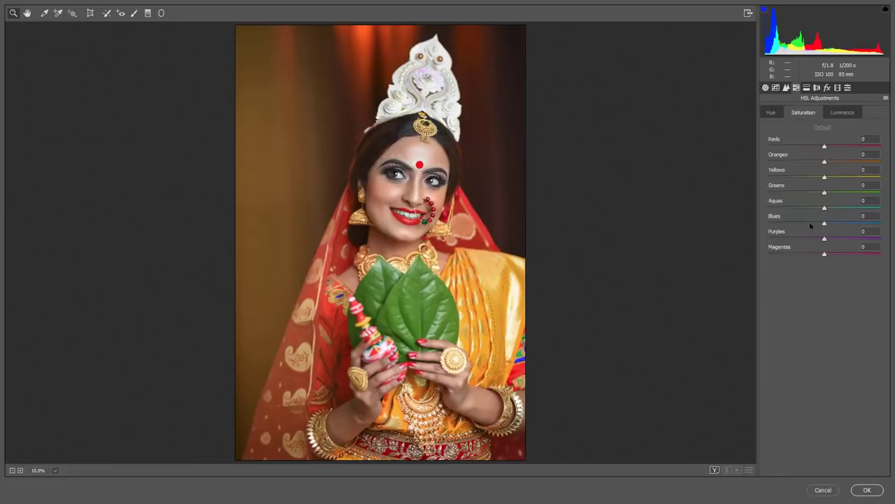
click(836, 147)
mouse_move(834, 149)
mouse_down()
mouse_move(776, 148)
mouse_move(847, 156)
mouse_up()
click(771, 112)
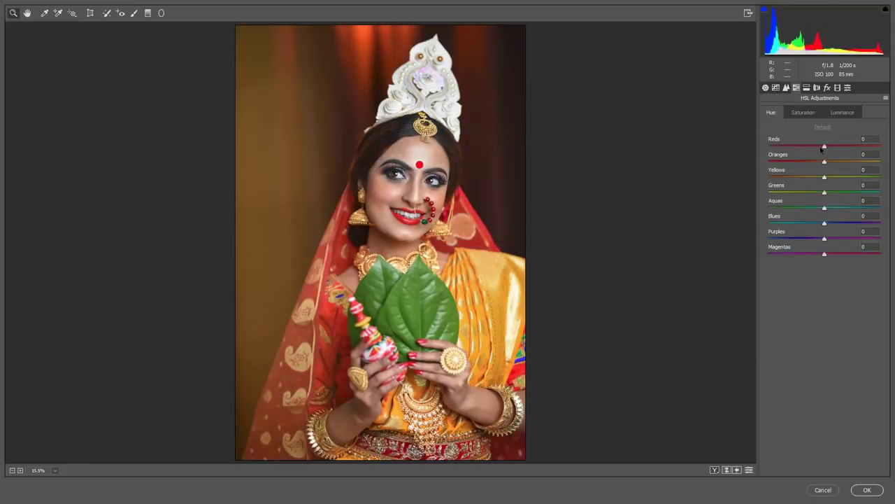
drag(822, 148, 814, 149)
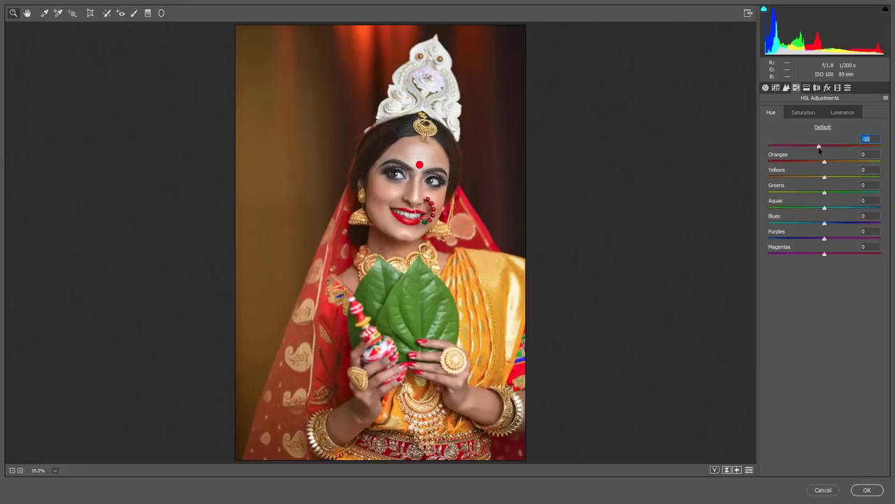
Shift Greens hue to +28, raise Greens saturation to +13, and lower Yellows luminance to -23
mouse_move(841, 194)
mouse_down()
mouse_move(852, 194)
mouse_move(840, 193)
mouse_up()
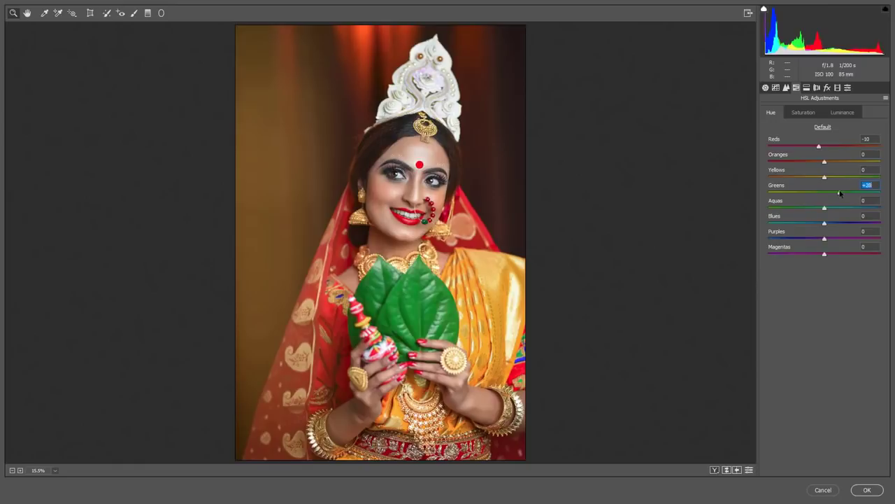
click(812, 117)
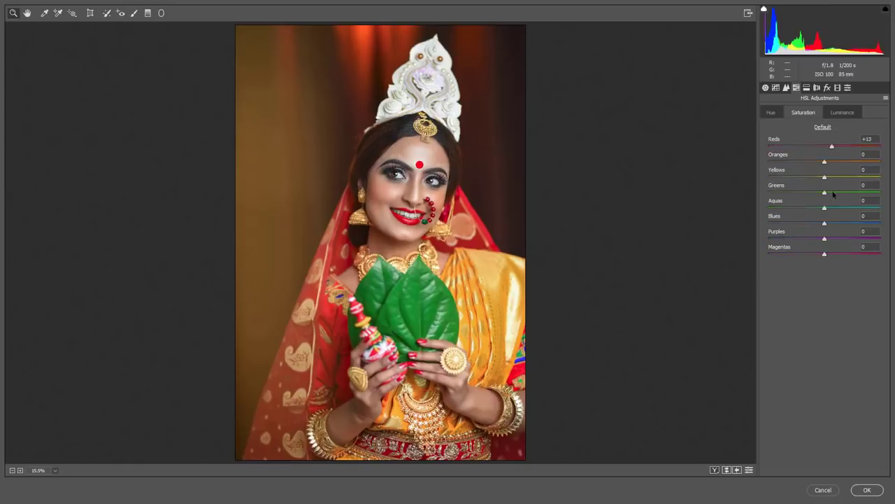
drag(833, 195, 835, 194)
click(841, 114)
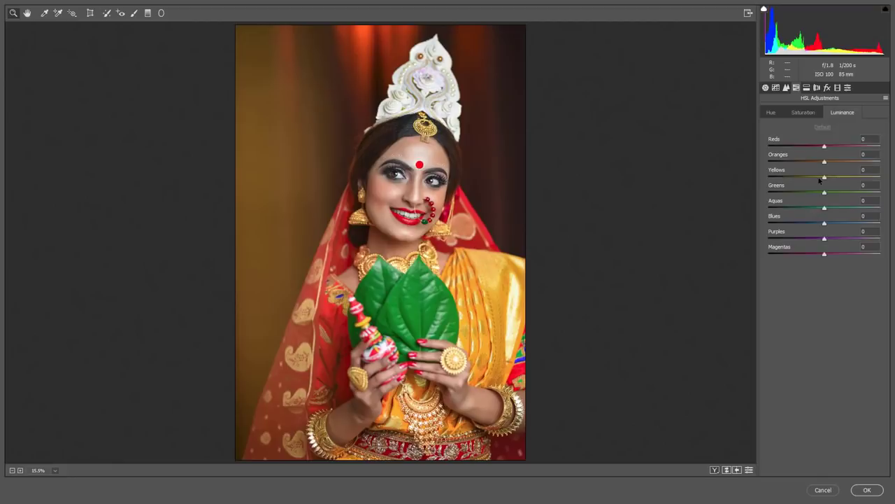
drag(816, 178, 814, 178)
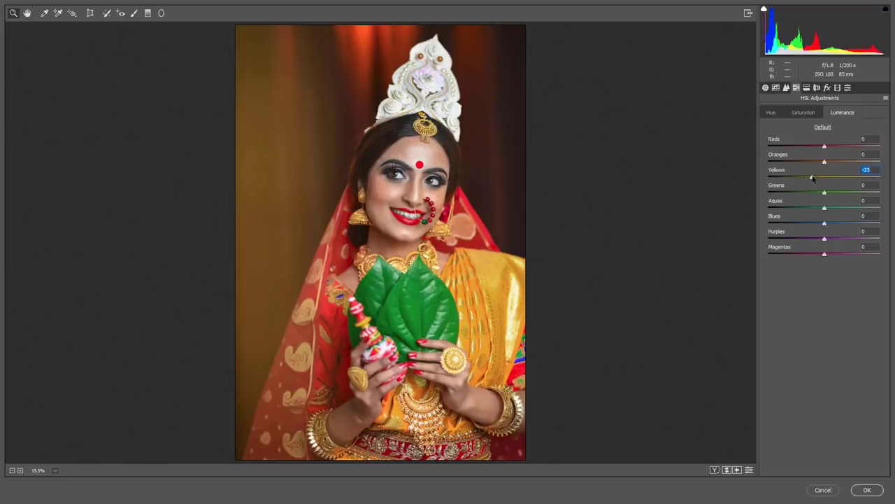
key(ctrl+plus)
key(ctrl+minus)
key(ctrl+minus)
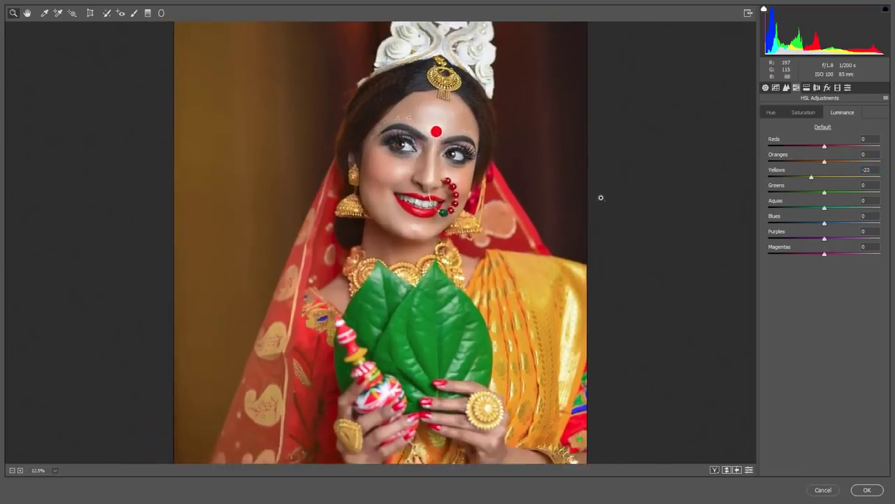
Add a -15 Highlight Priority post-crop vignette in Effects and apply the Camera Raw grading with OK
click(827, 88)
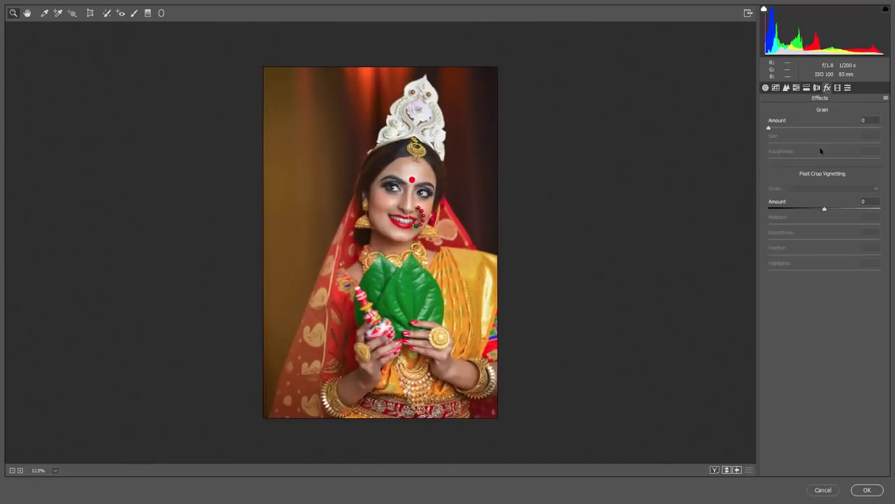
click(817, 209)
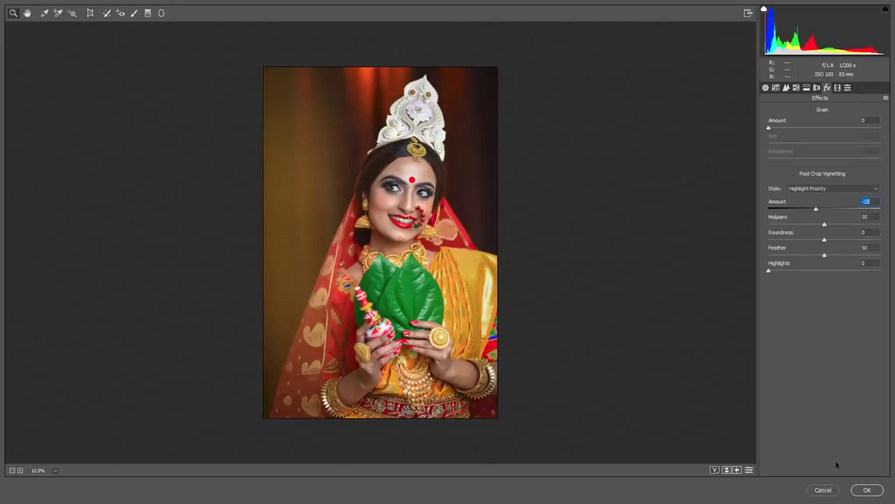
key(ctrl+plus)
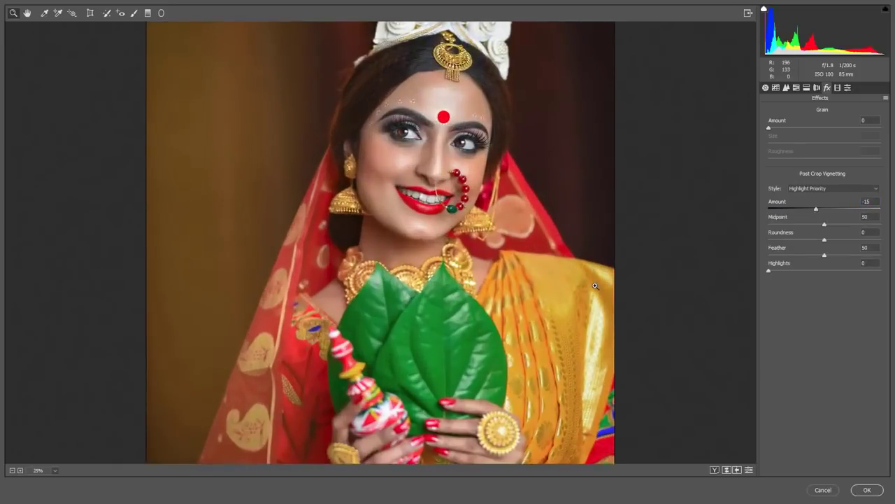
key(ctrl+minus)
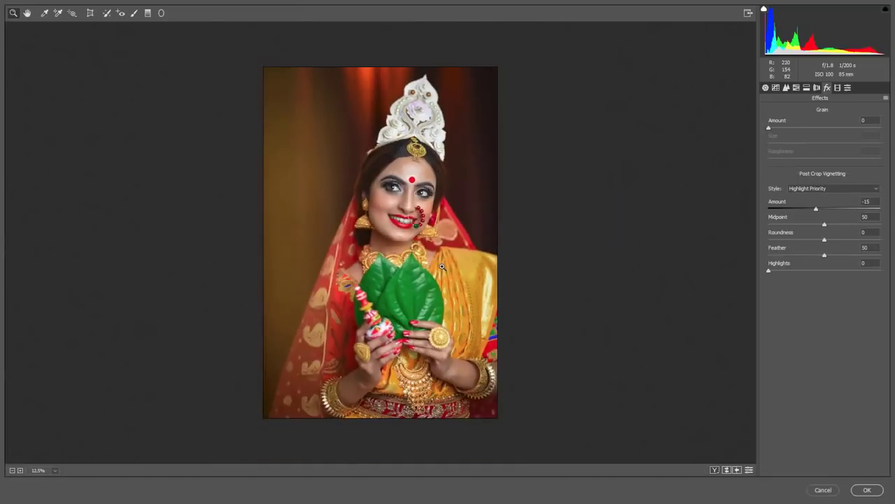
click(866, 490)
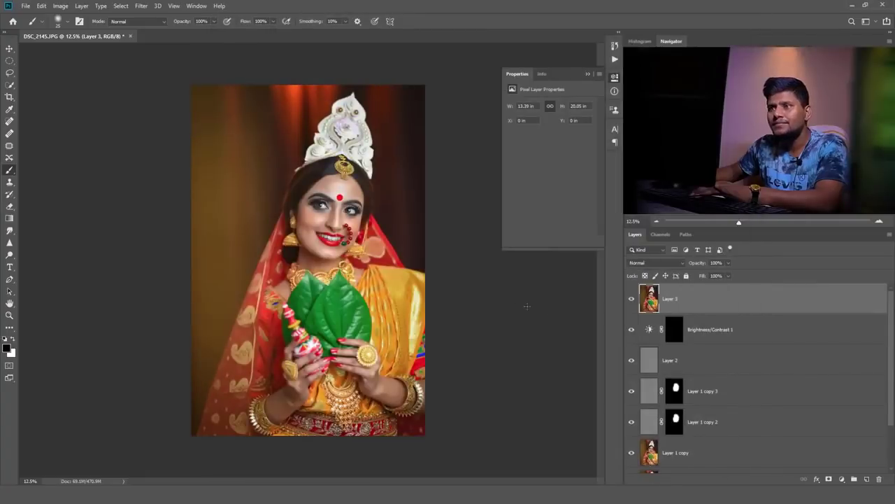
click(629, 300)
click(628, 300)
click(629, 300)
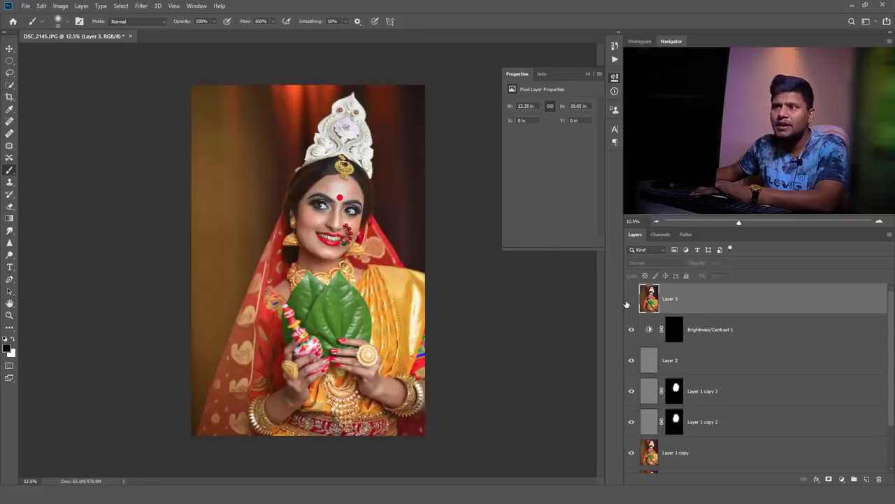
click(628, 300)
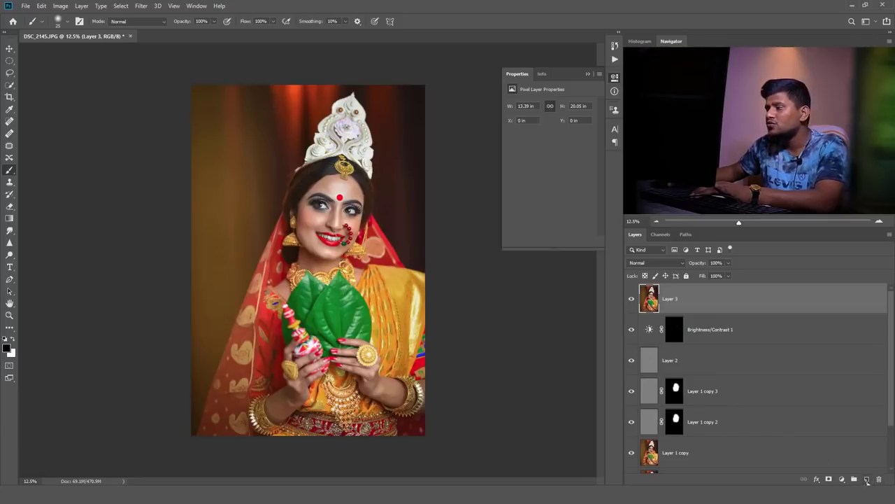
Add a new Layer 4, select the Gradient tool, and set the foreground colour to orange #ffb200
click(867, 479)
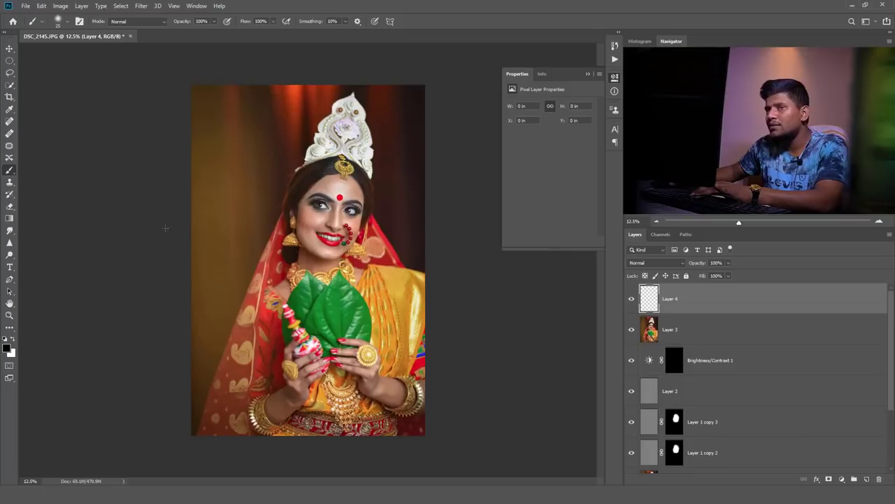
click(9, 218)
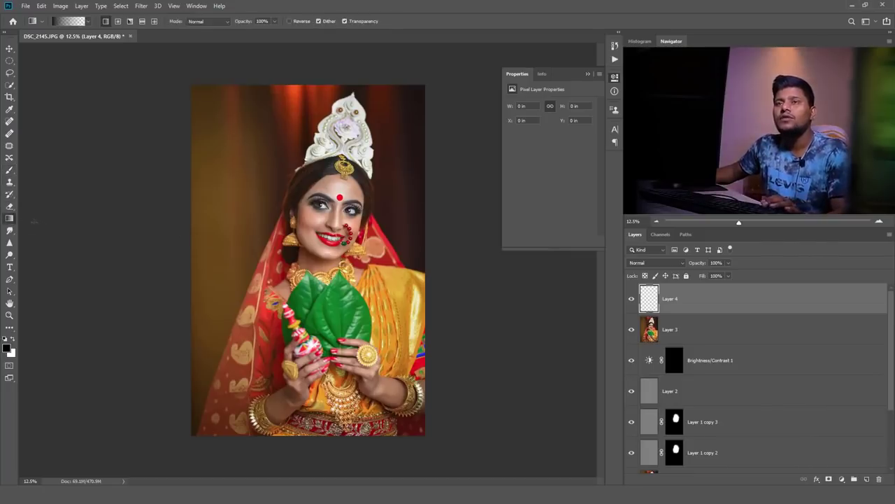
click(7, 348)
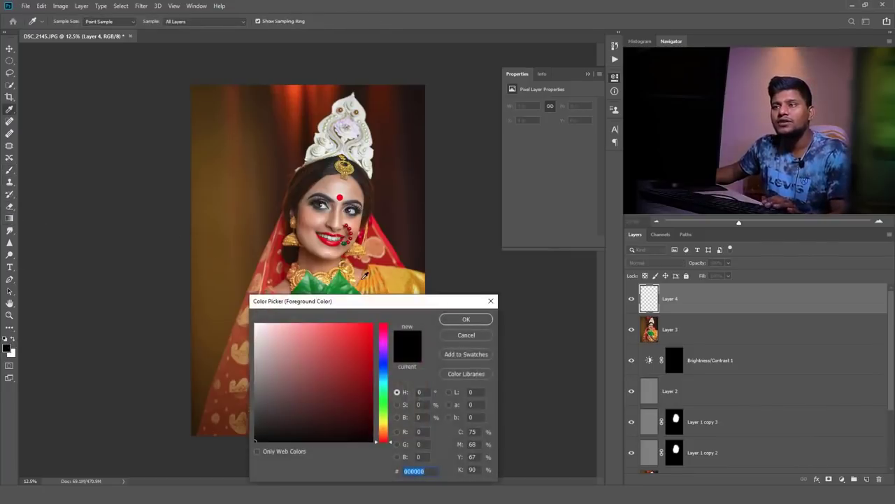
click(393, 277)
drag(353, 337, 375, 323)
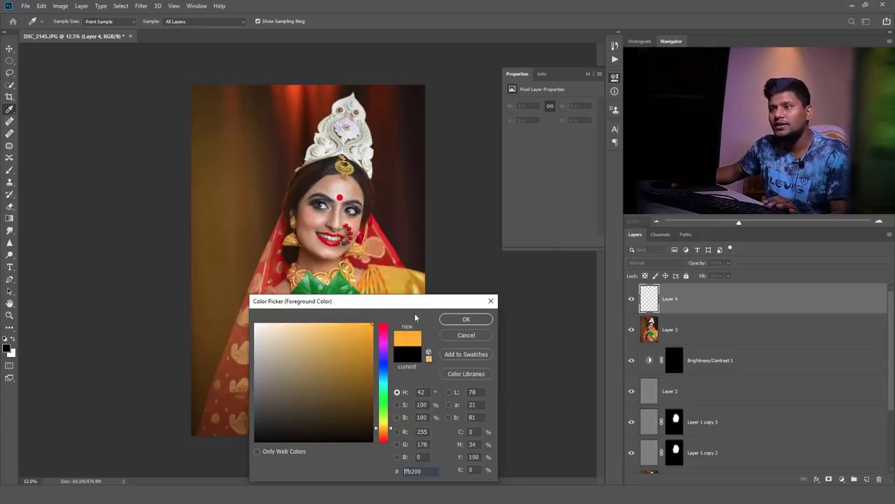
click(451, 320)
Draw the orange gradient in from the left edge and blend Layer 4 in Overlay mode
drag(184, 247, 269, 247)
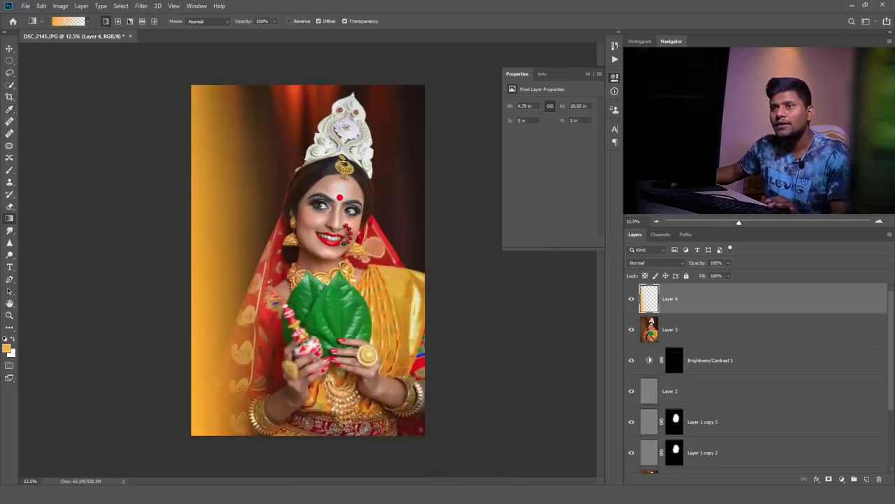
click(646, 263)
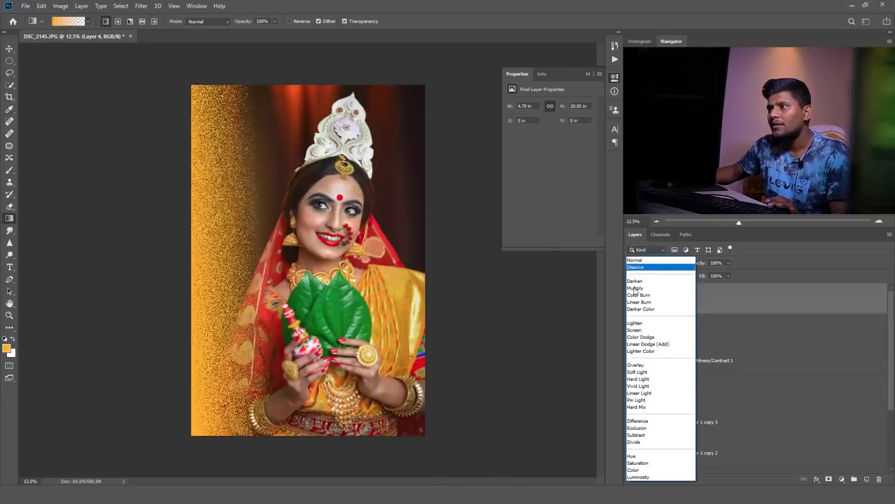
click(634, 366)
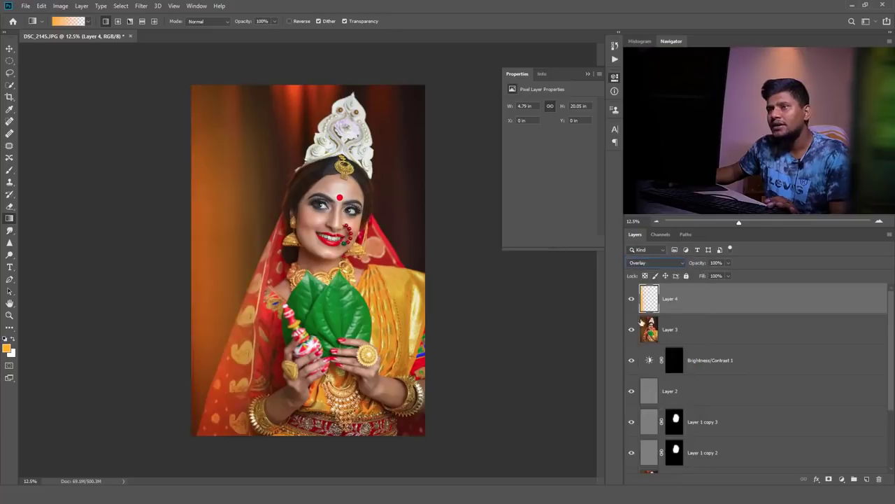
Toggle Layer 4's visibility at several zoom levels to compare the portrait with and without the glow
click(631, 299)
click(631, 299)
click(631, 298)
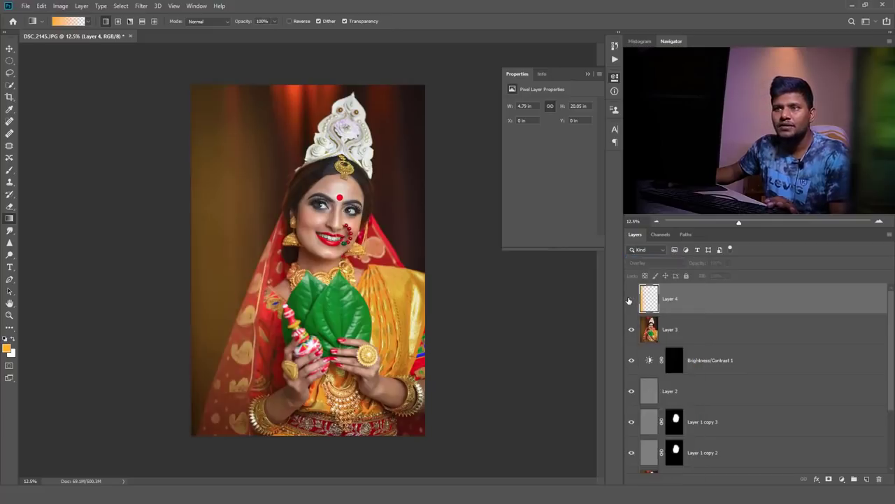
click(631, 298)
key(ctrl+plus)
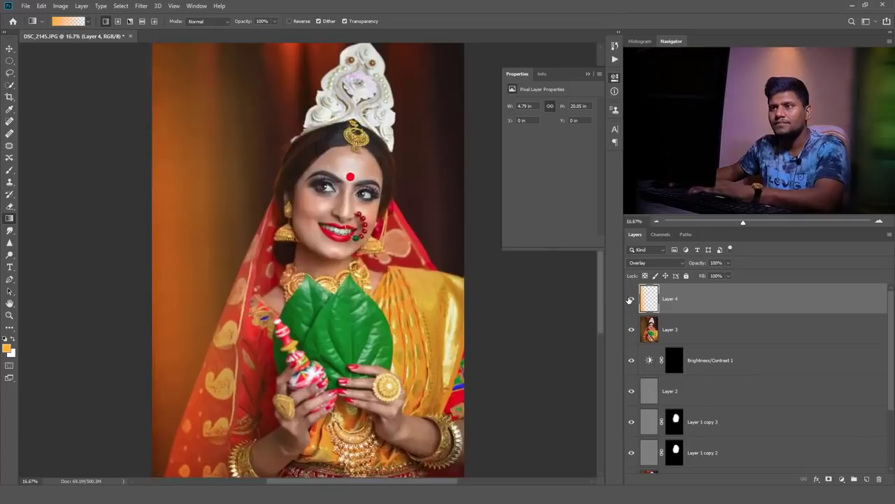
click(630, 298)
click(630, 299)
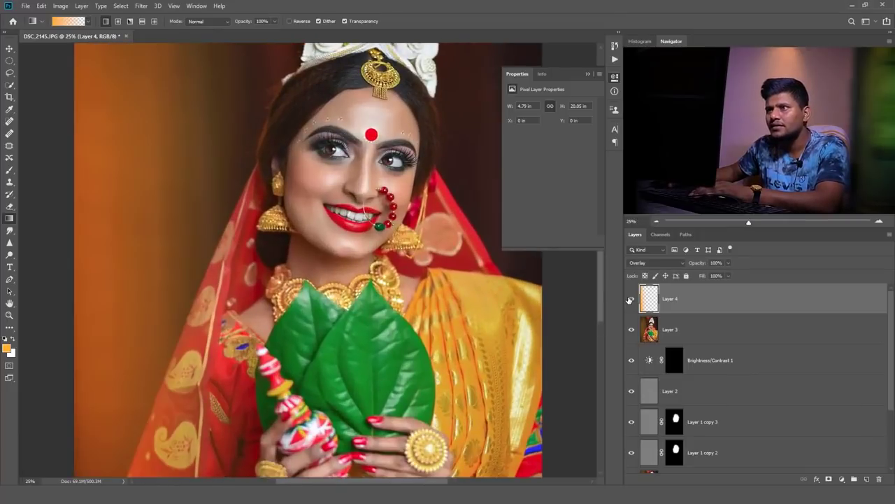
key(ctrl+minus)
key(ctrl+plus)
key(ctrl+minus)
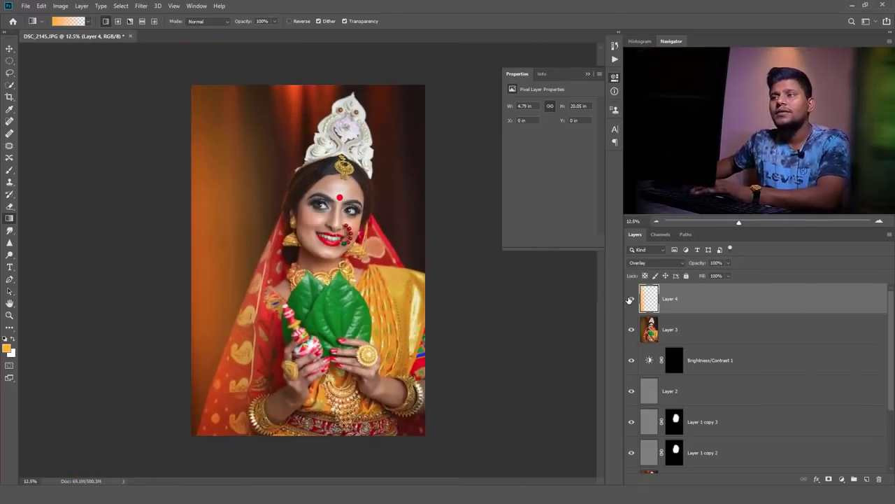